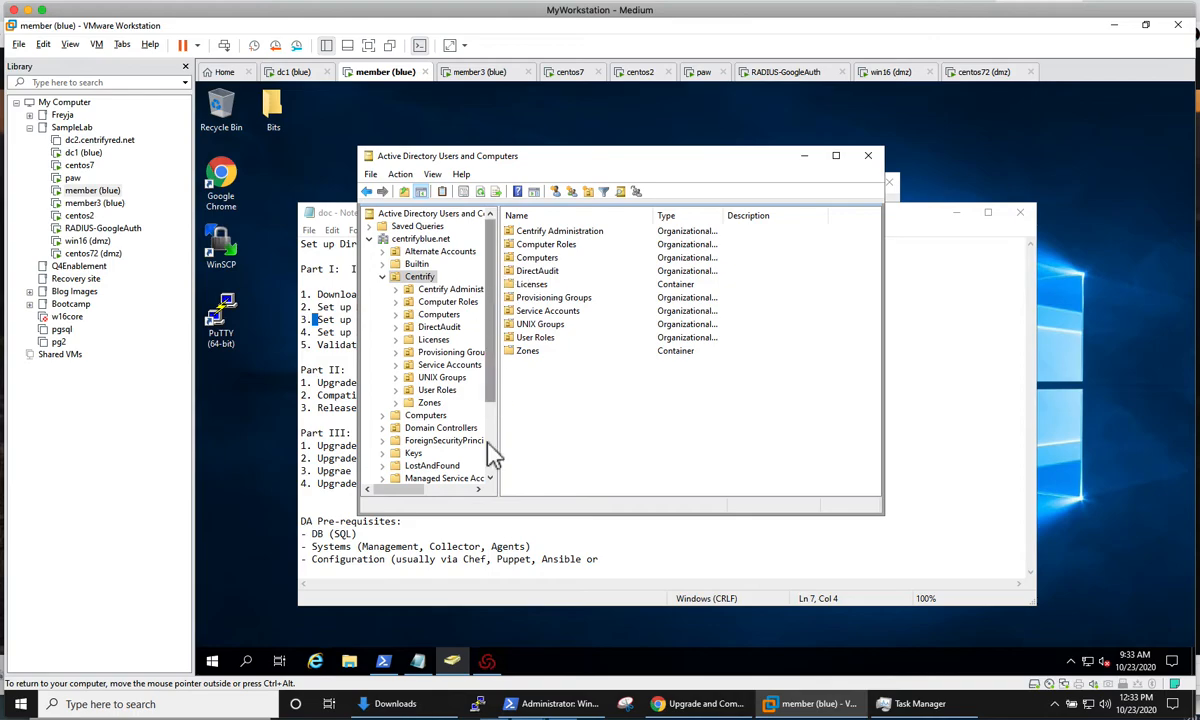
# Step: Check the general status of the Centrify Licensing Service, and bring the DirectAudit upgrade notes back to the front
pyautogui.click(488, 661)
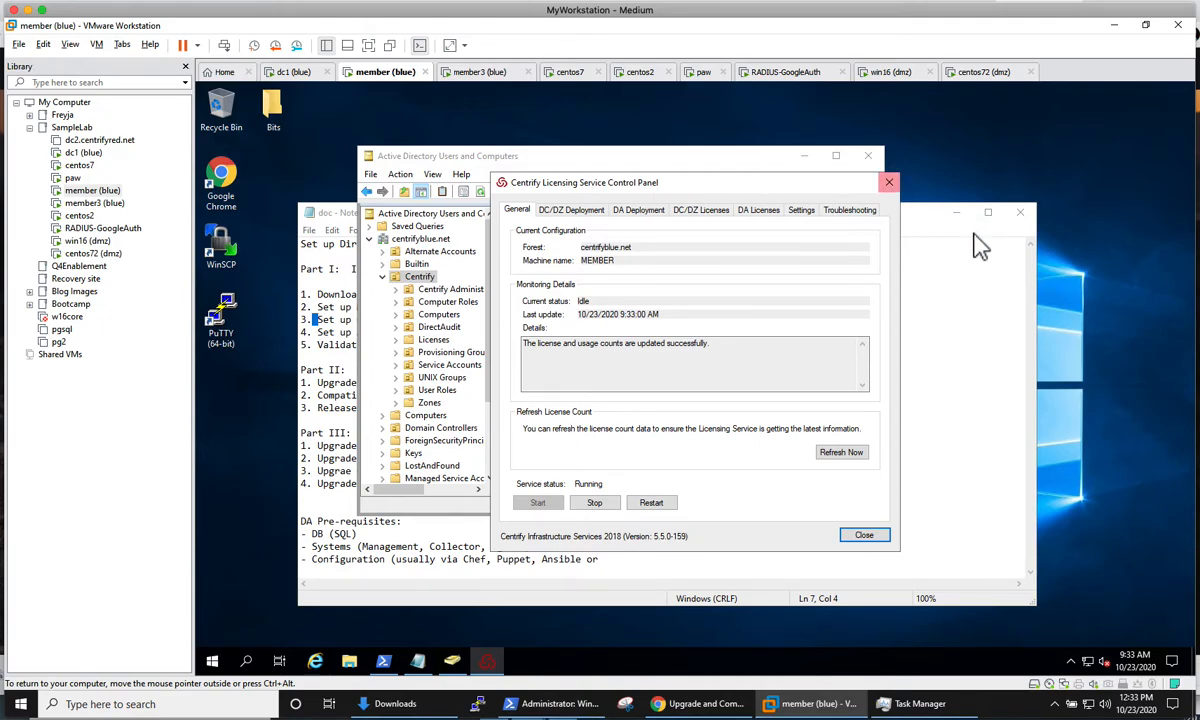
pyautogui.click(966, 346)
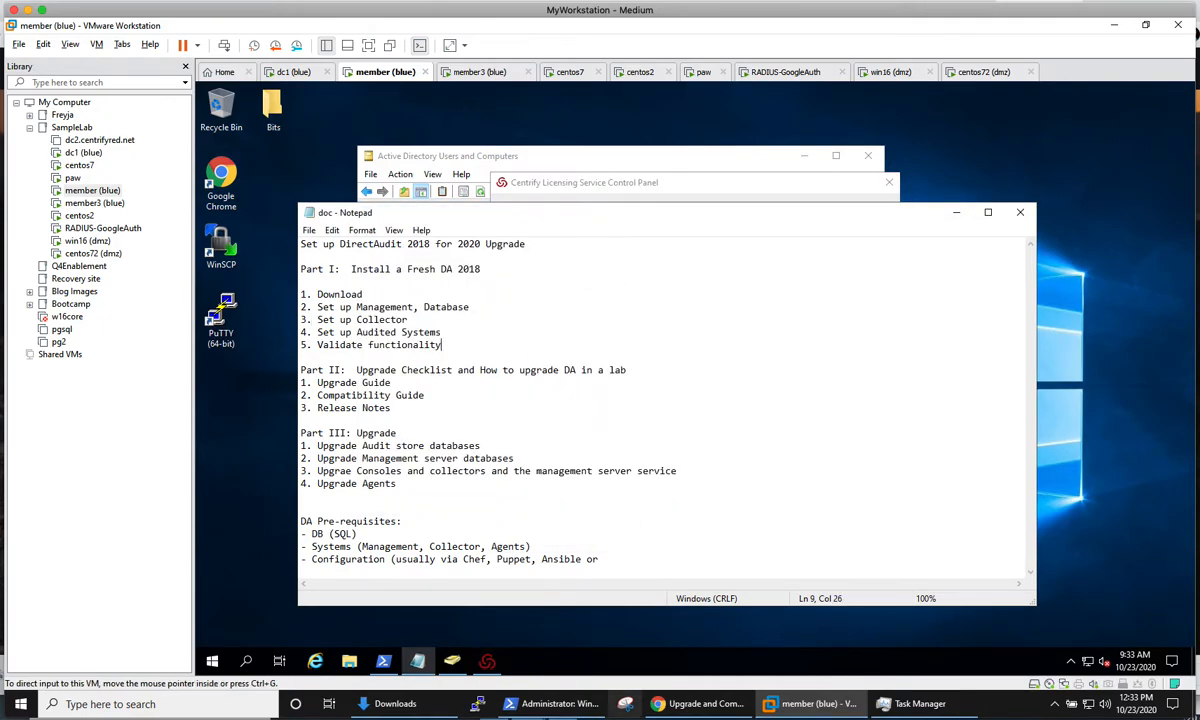
pyautogui.click(626, 717)
pyautogui.moveTo(373, 14); pyautogui.dragTo(370, 65)
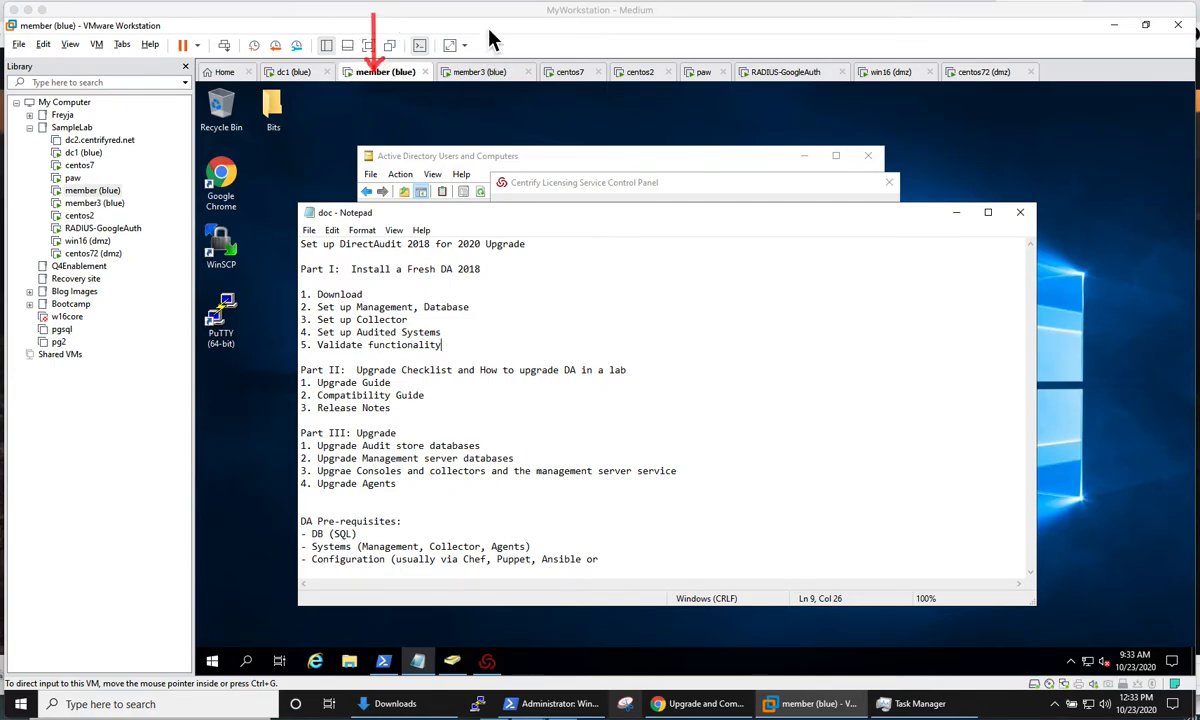
pyautogui.moveTo(466, 20)
pyautogui.mouseDown()
pyautogui.moveTo(482, 72)
pyautogui.moveTo(472, 78)
pyautogui.moveTo(490, 64)
pyautogui.mouseUp()
pyautogui.moveTo(576, 30)
pyautogui.mouseDown()
pyautogui.moveTo(576, 78)
pyautogui.moveTo(588, 63)
pyautogui.mouseUp()
pyautogui.moveTo(710, 32); pyautogui.dragTo(715, 78)
pyautogui.press('Escape')
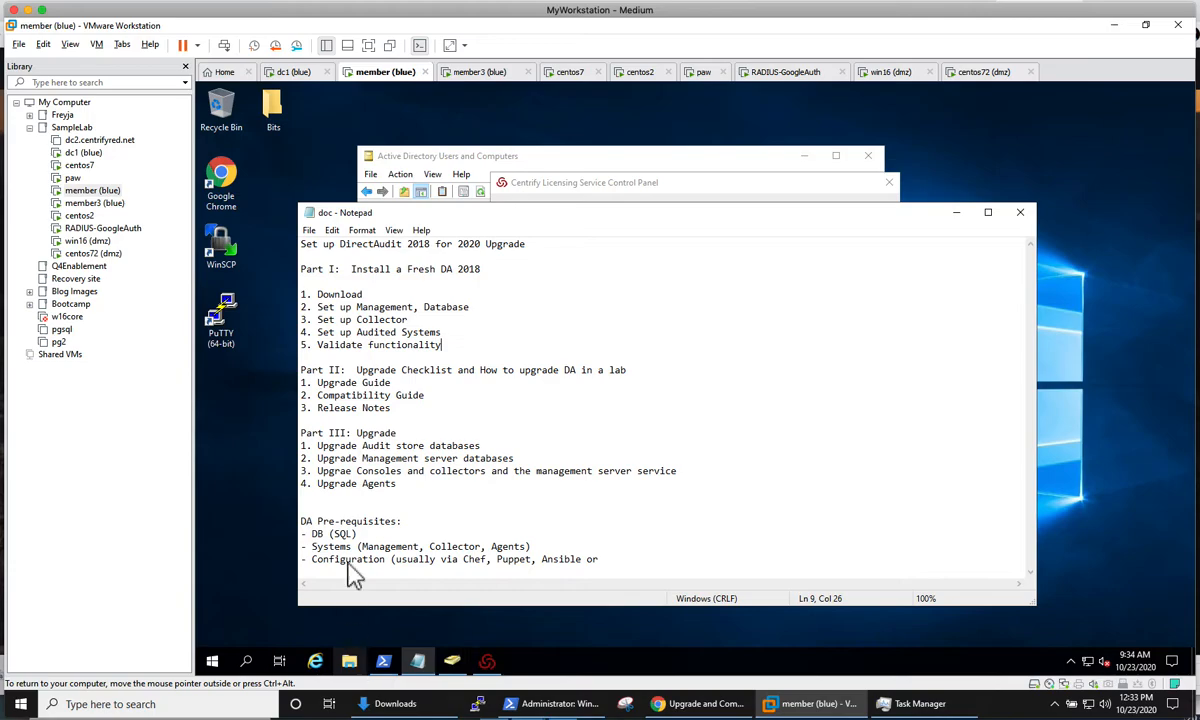
# Step: Run the DirectAudit setup from the Suite2018 management folder inside Bits on the desktop, and allow it to make changes
pyautogui.doubleClick(273, 108)
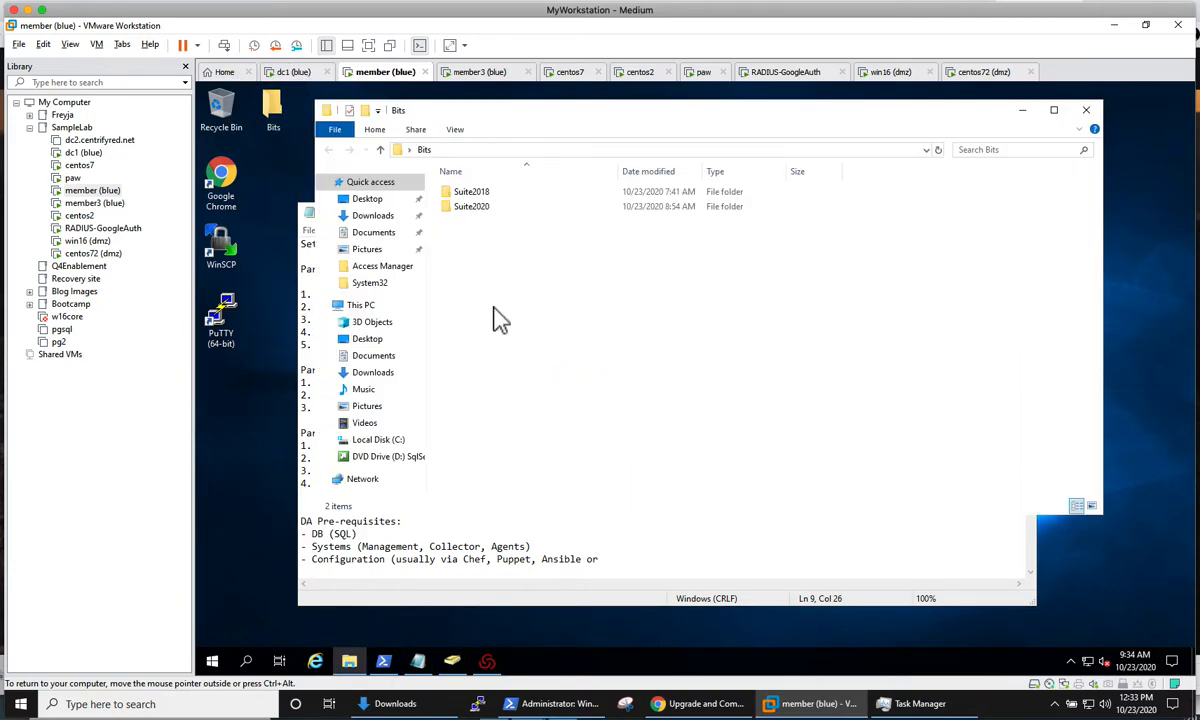
pyautogui.doubleClick(472, 192)
pyautogui.doubleClick(486, 193)
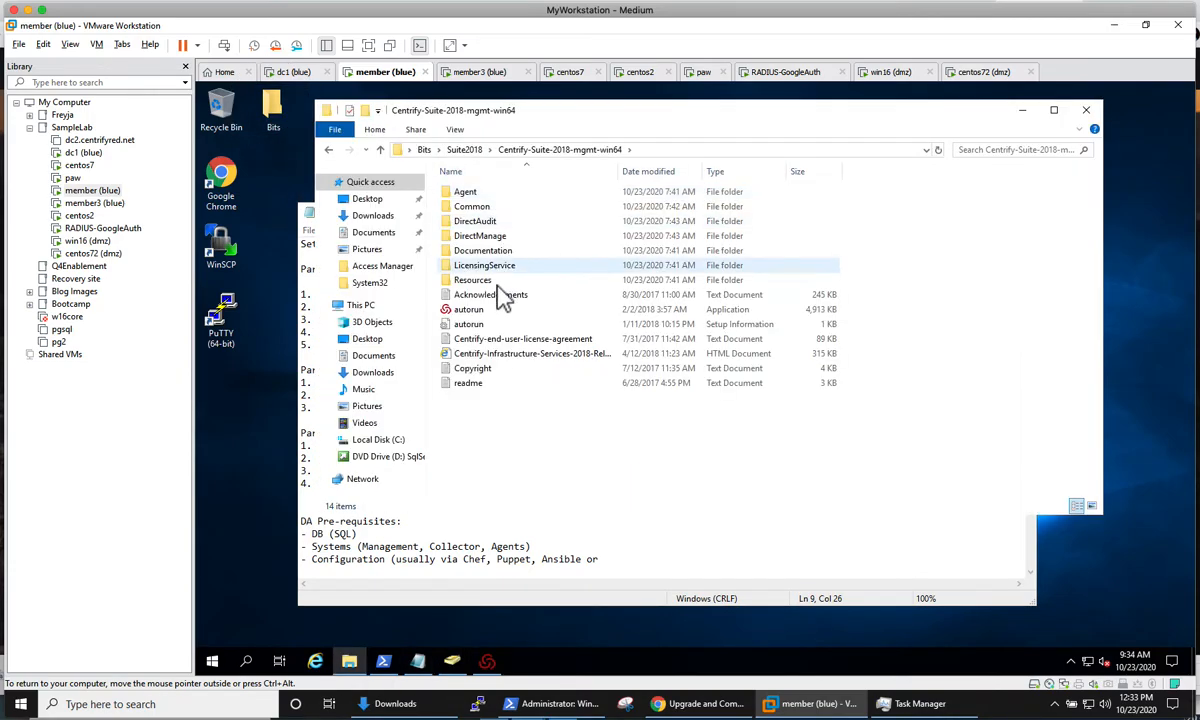
pyautogui.doubleClick(484, 222)
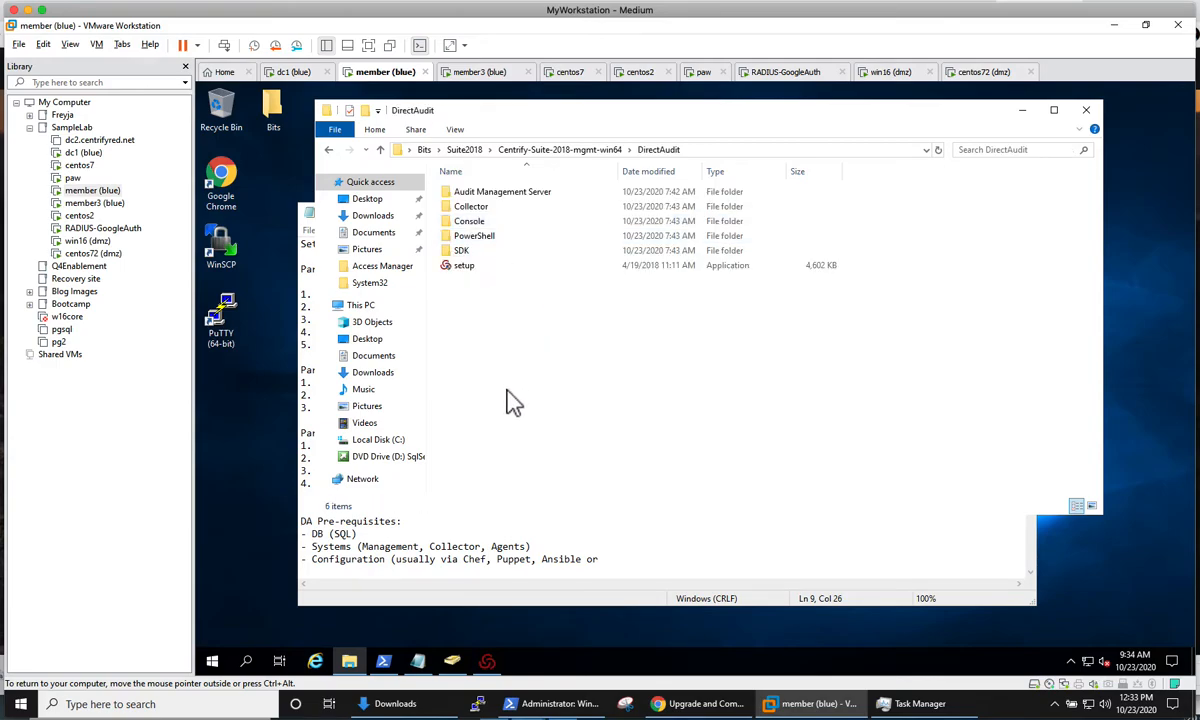
pyautogui.doubleClick(478, 275)
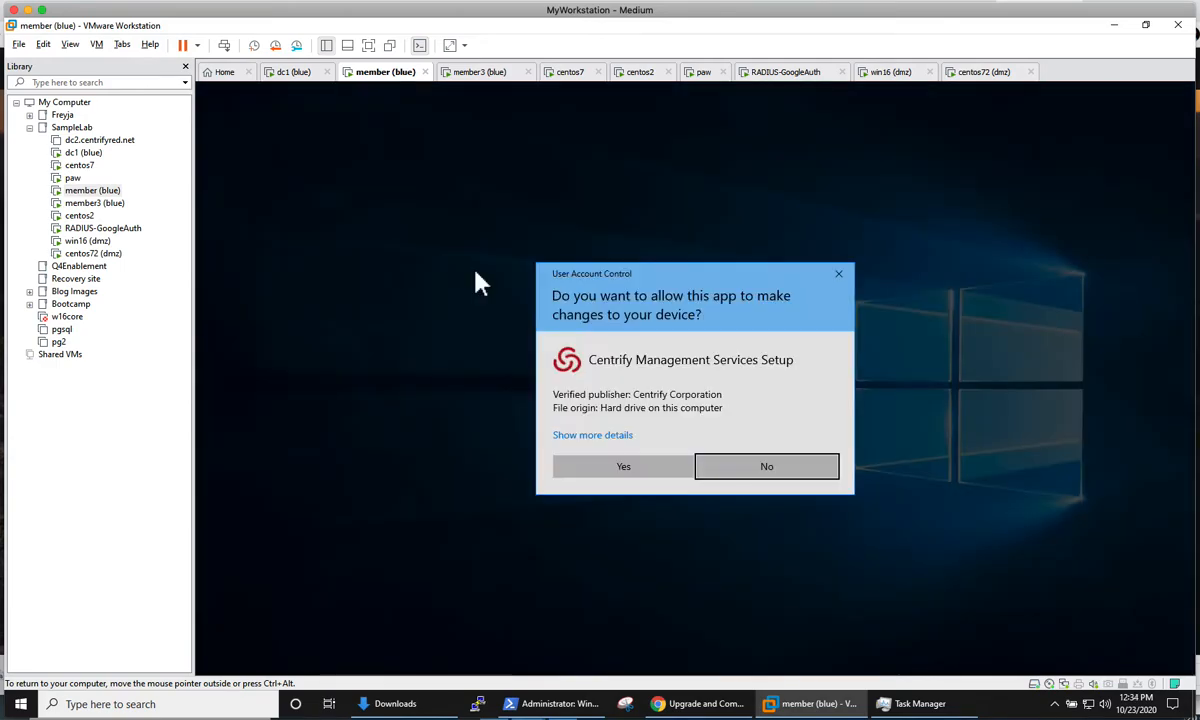
pyautogui.click(630, 470)
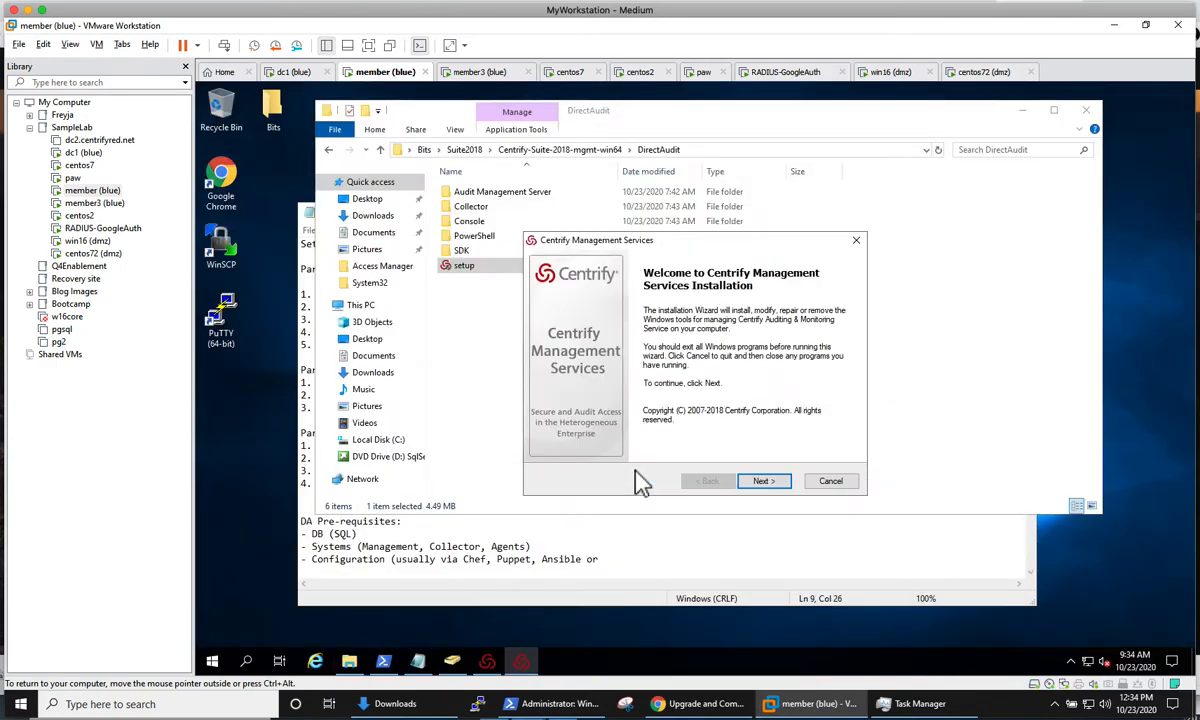
# Step: Go through the installer's opening pages and exclude Audit Collector and Centrify Licensing Service from the components, keeping all others
pyautogui.click(754, 481)
pyautogui.click(662, 430)
pyautogui.click(775, 483)
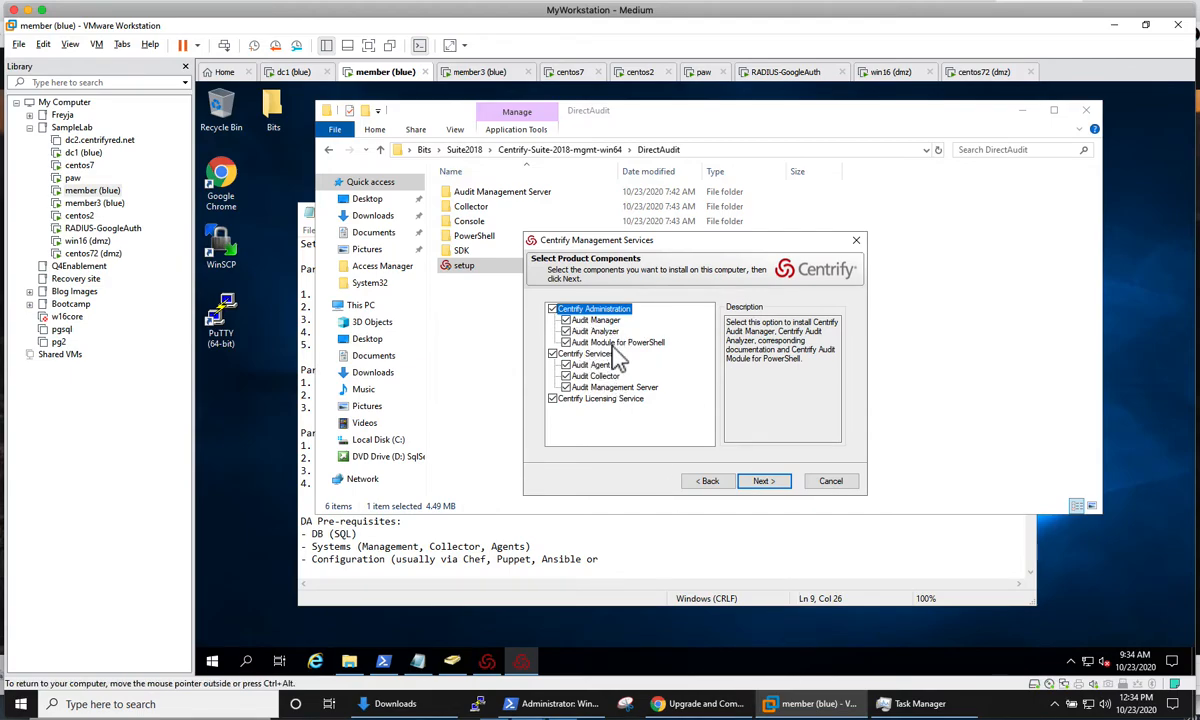
pyautogui.click(566, 366)
pyautogui.click(566, 366)
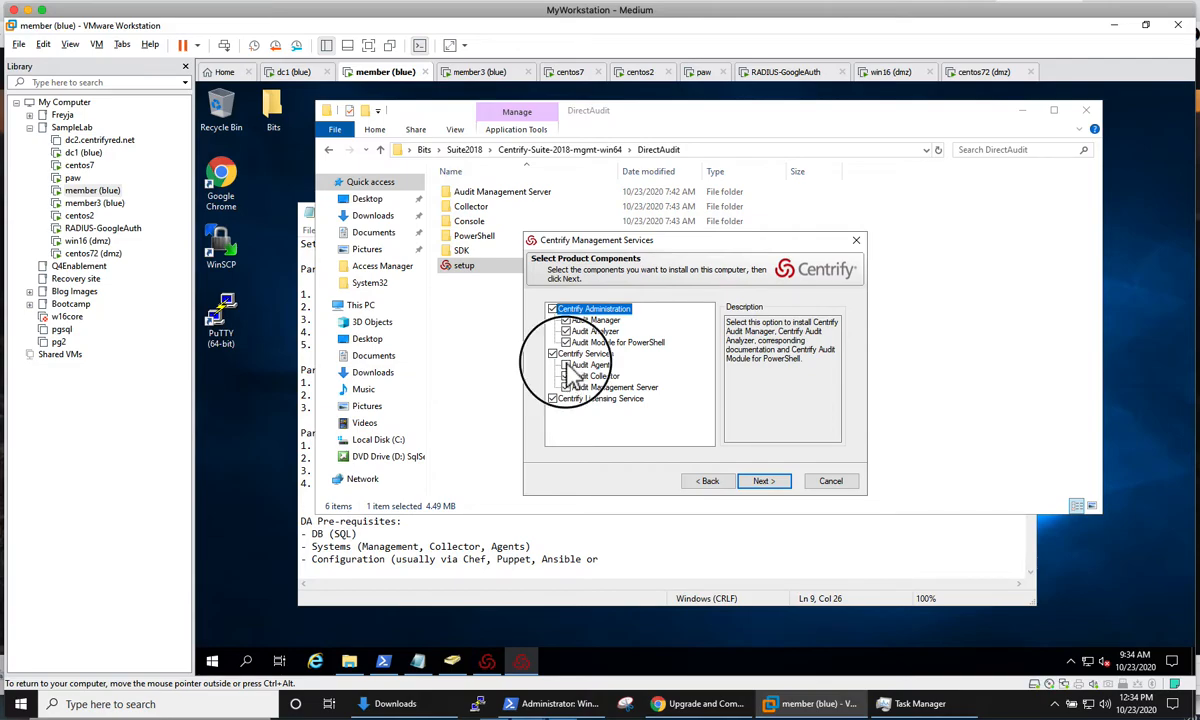
pyautogui.click(568, 380)
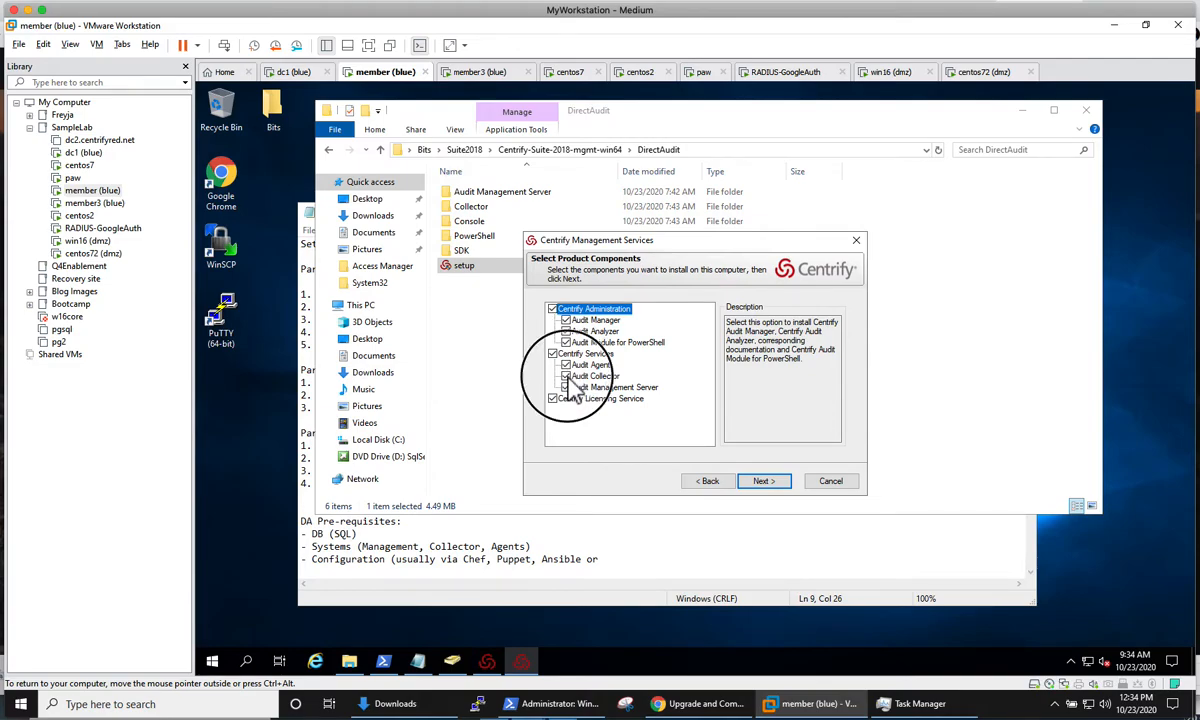
pyautogui.click(554, 400)
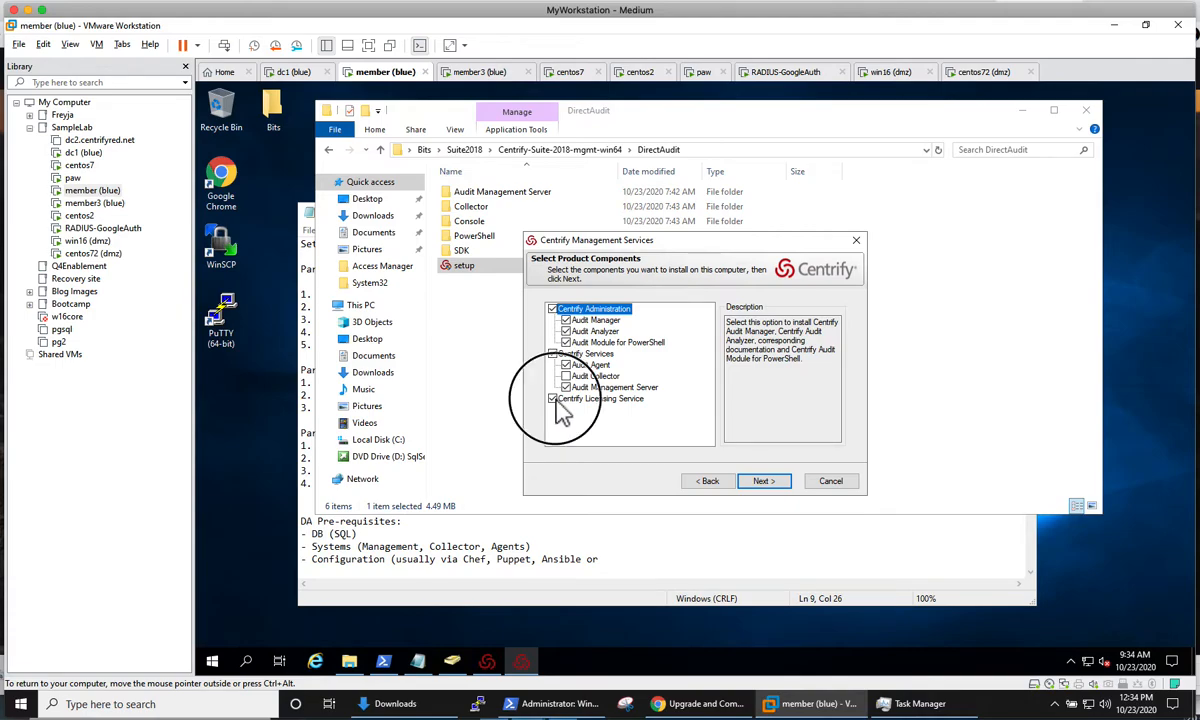
# Step: Install the selected components to C:\Program Files\Centrify\Audit and finish the setup with the agent configuration wizard set to launch
pyautogui.click(764, 482)
pyautogui.click(764, 482)
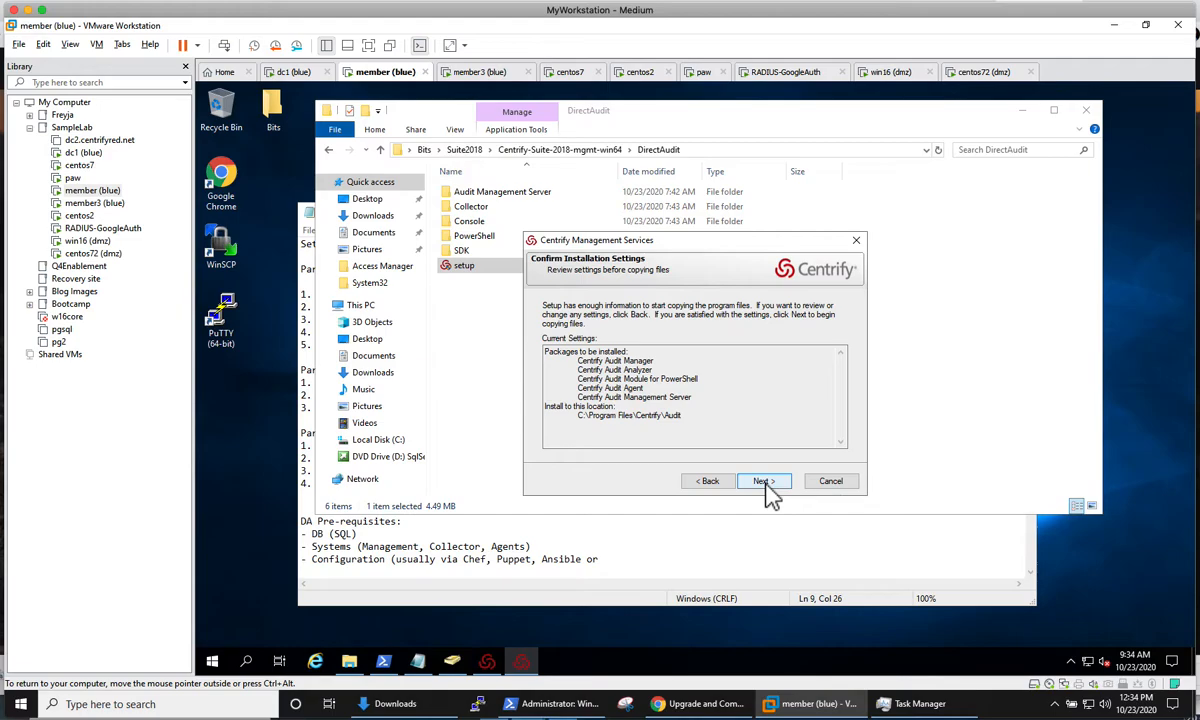
pyautogui.click(764, 482)
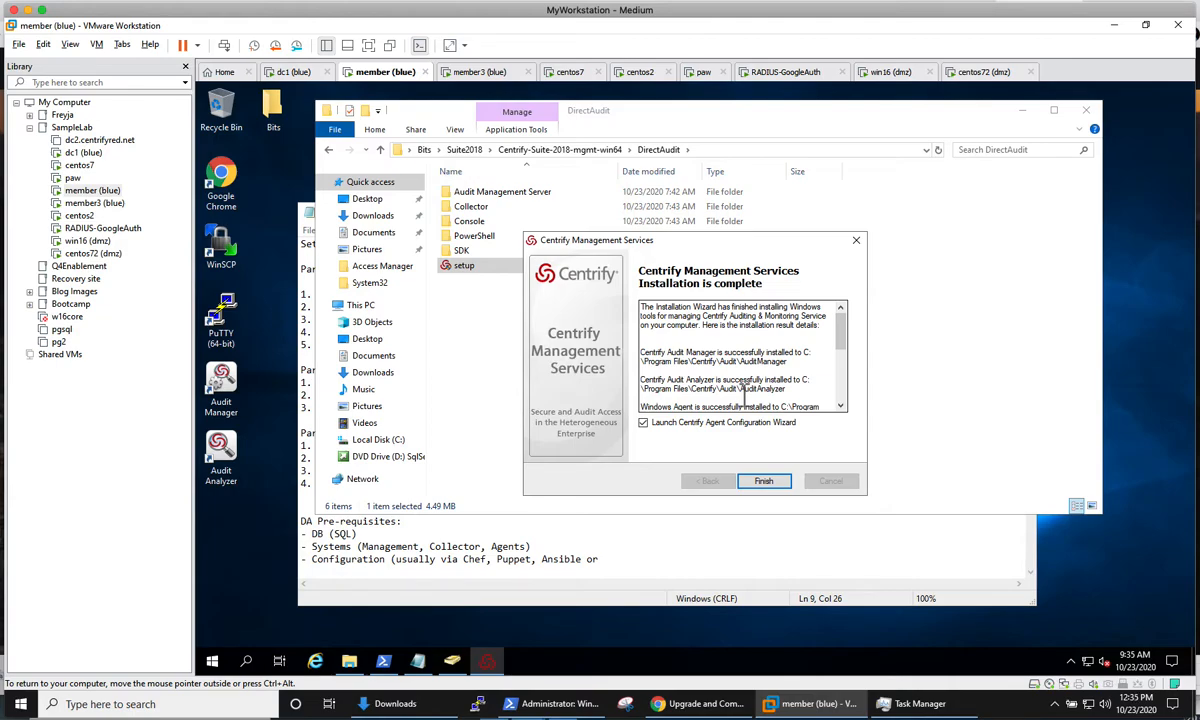
pyautogui.click(772, 479)
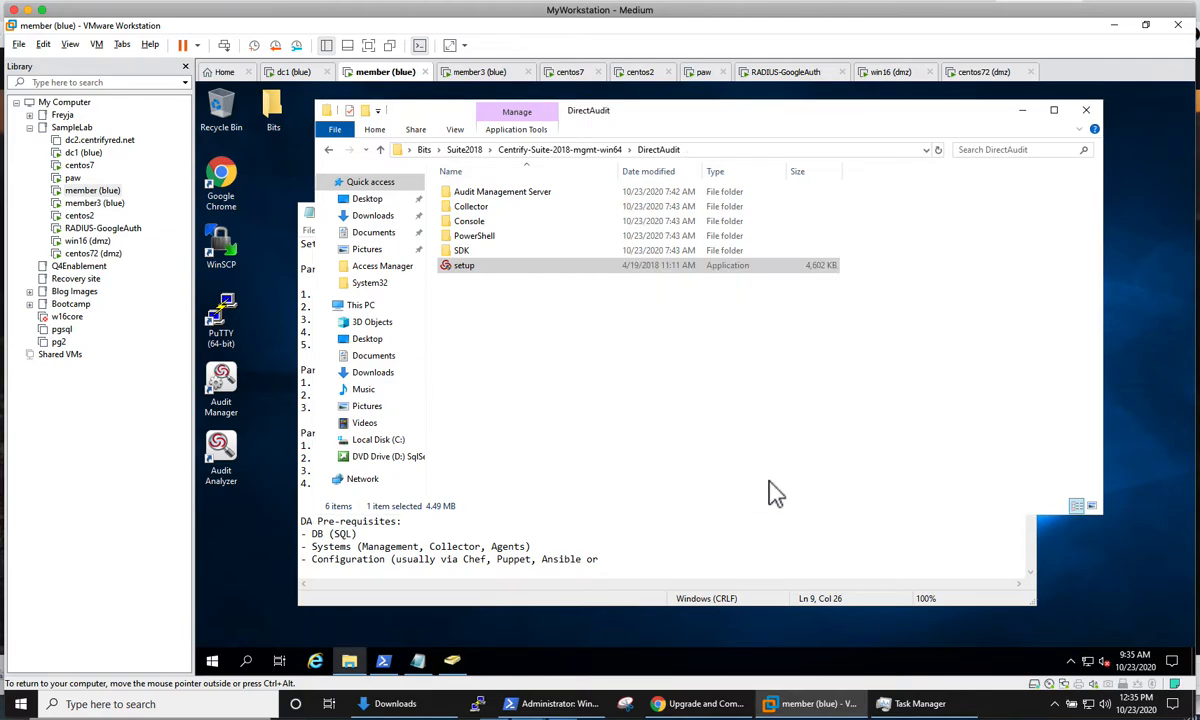
# Step: Minimize the DirectAudit folder and the notes, and dismiss the Centrify error message
pyautogui.click(1021, 110)
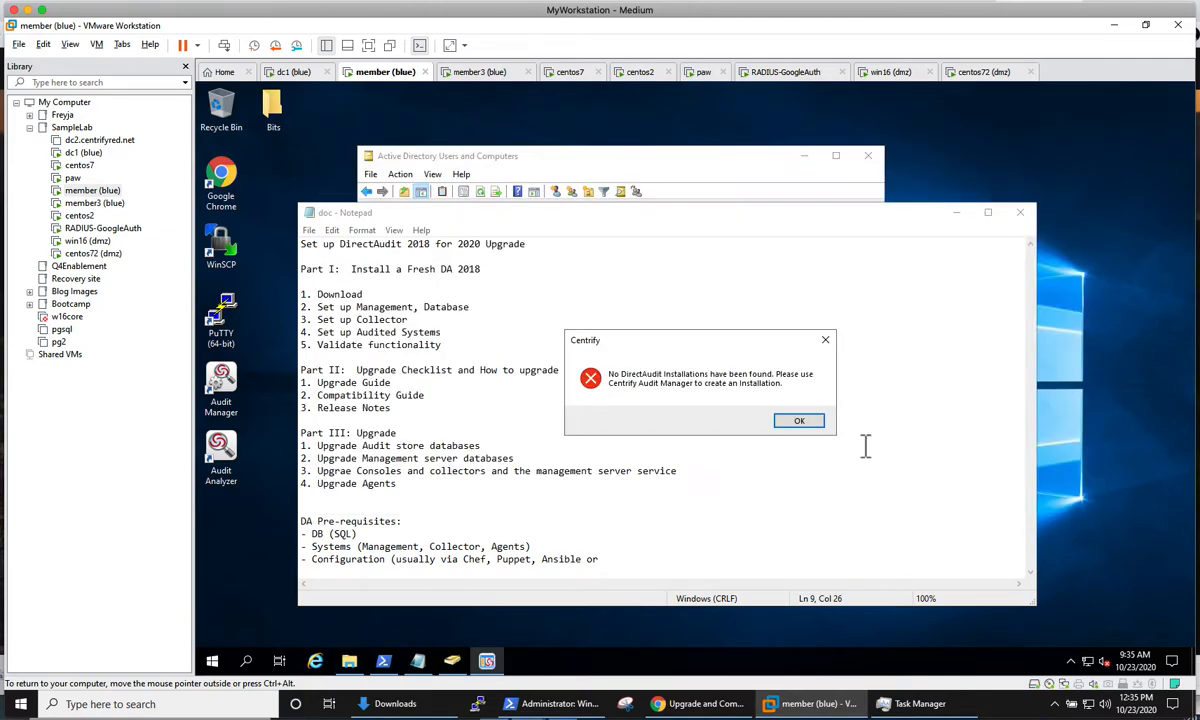
pyautogui.click(805, 422)
pyautogui.click(956, 213)
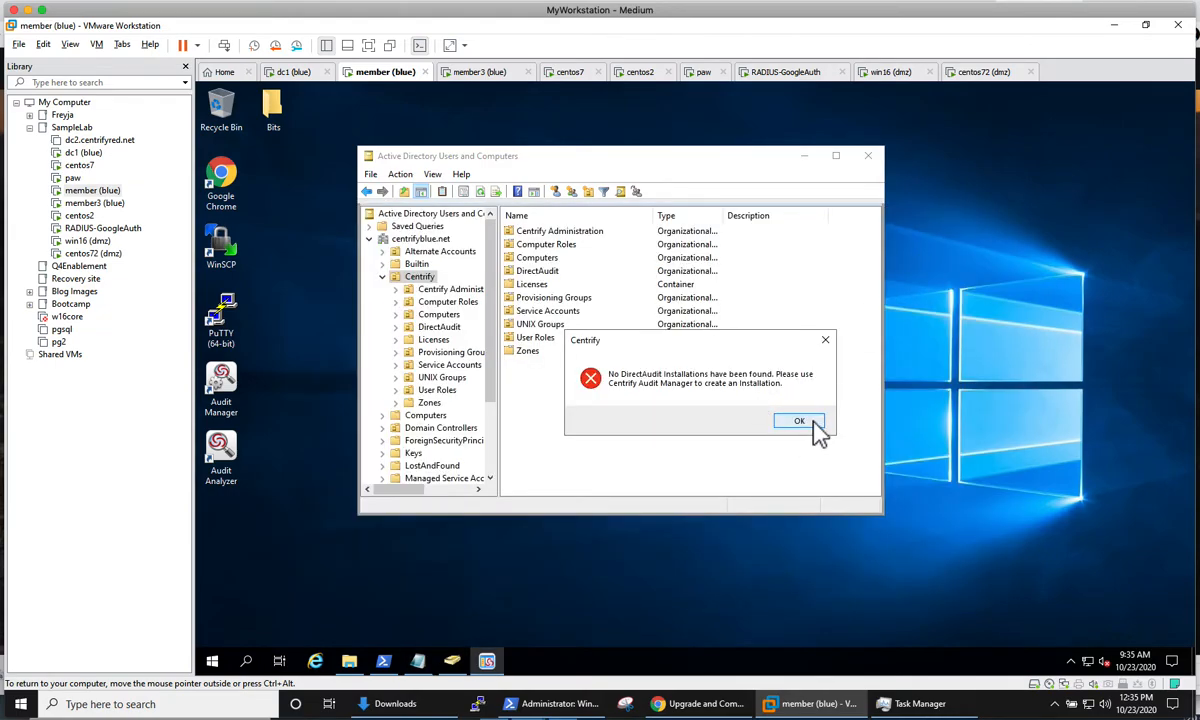
pyautogui.click(800, 421)
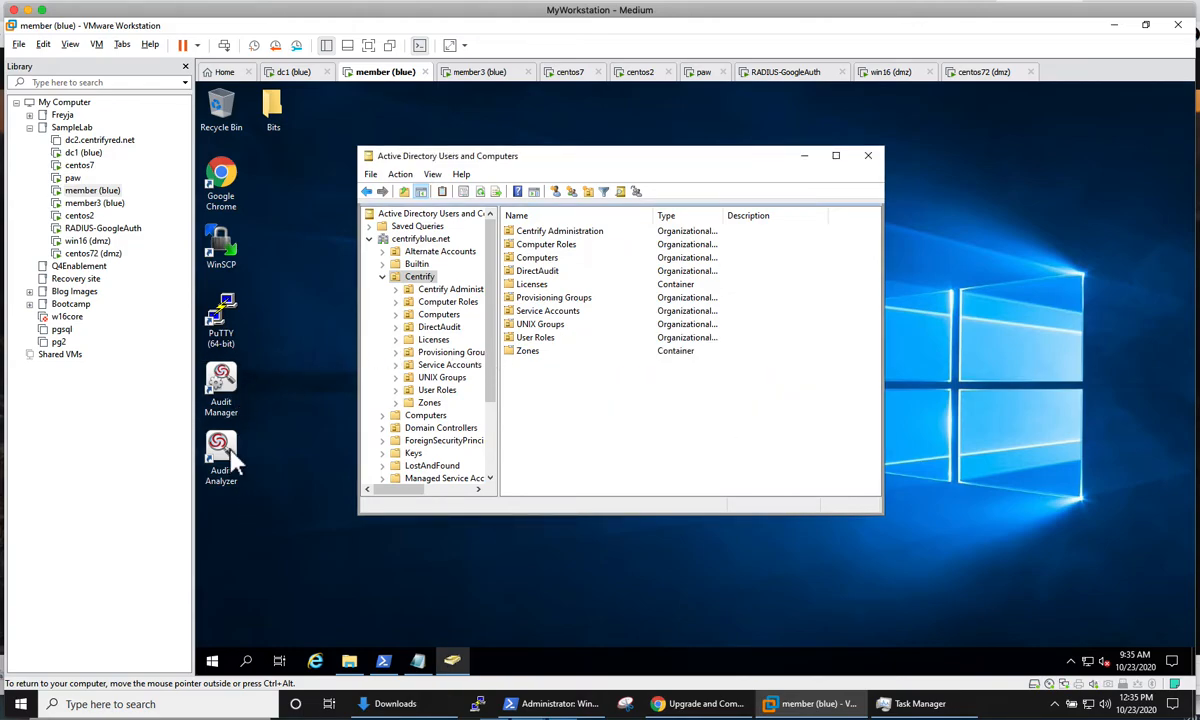
# Step: Launch Audit Manager with elevated rights, minimize the Active Directory console, and accept DefaultInstallation as the new installation's name
pyautogui.click(219, 372)
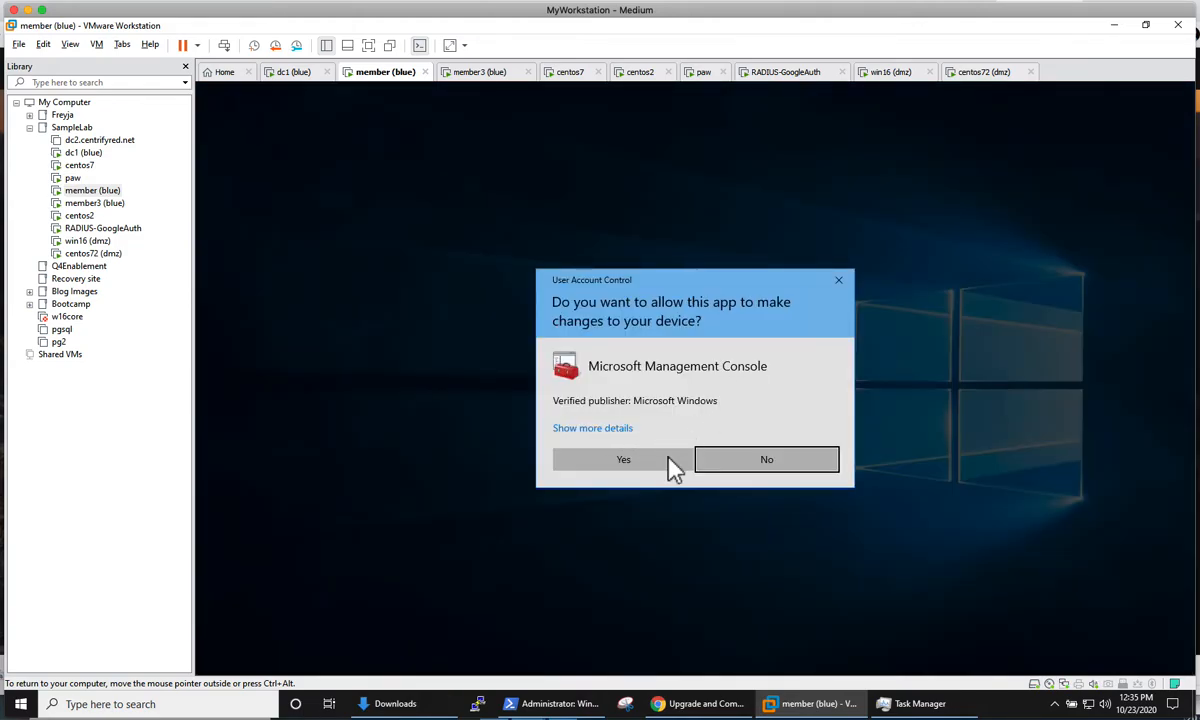
pyautogui.click(658, 463)
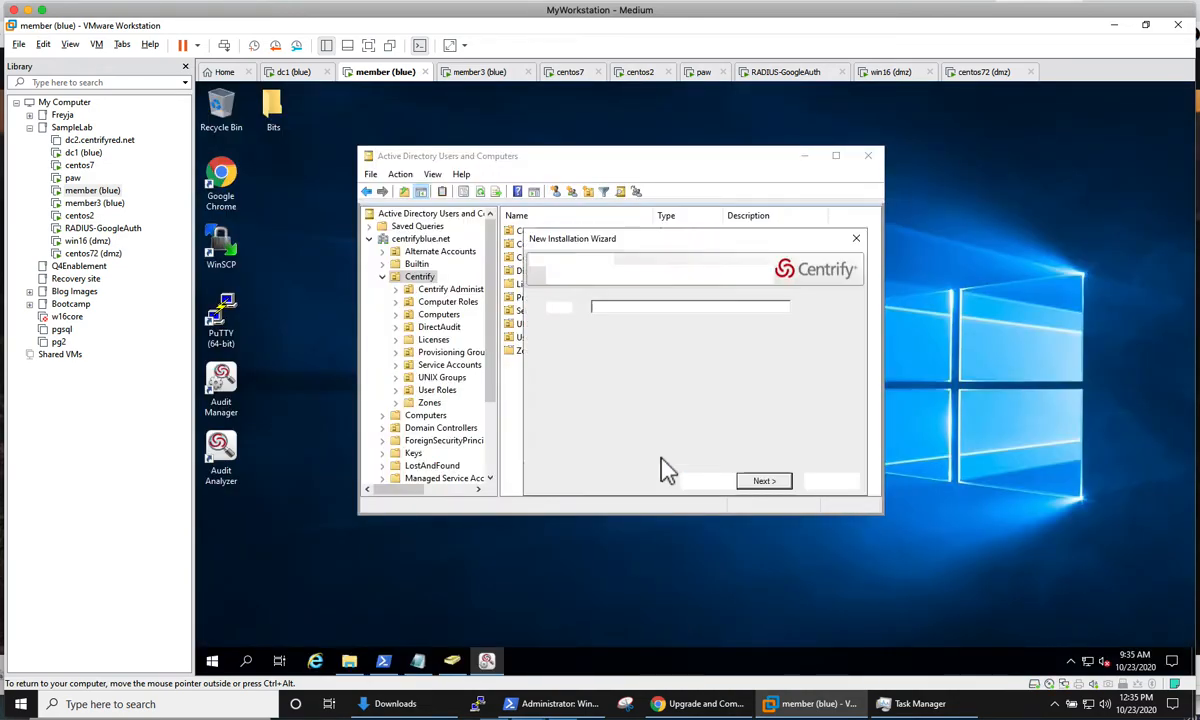
pyautogui.click(805, 155)
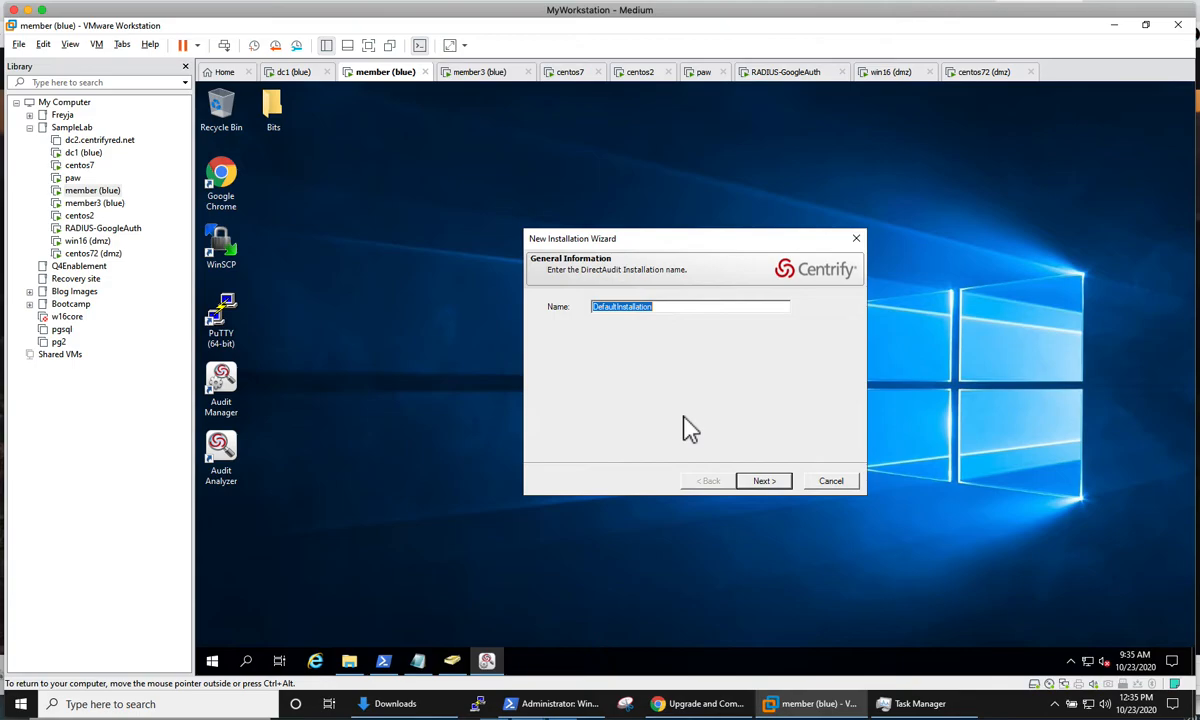
pyautogui.click(764, 482)
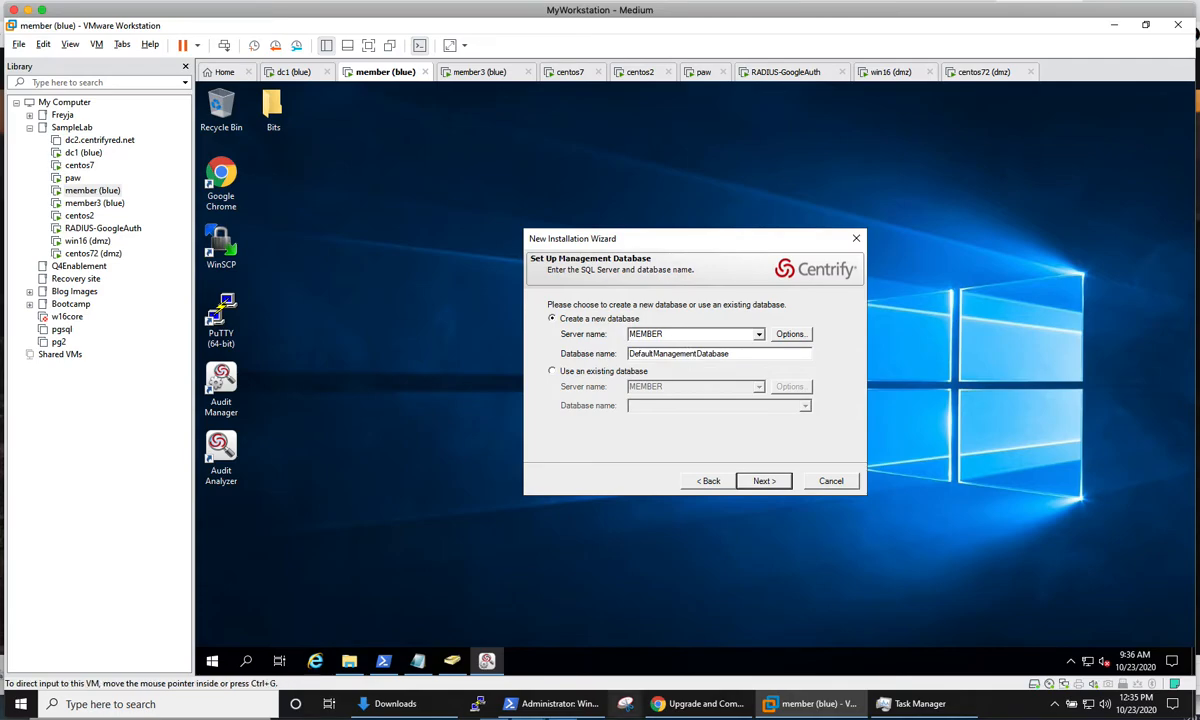
# Step: Examine the existing databases on server MEMBER as management database candidates, and return to the option to create a new database
pyautogui.moveTo(696, 297)
pyautogui.mouseDown()
pyautogui.moveTo(646, 309)
pyautogui.moveTo(679, 323)
pyautogui.mouseUp()
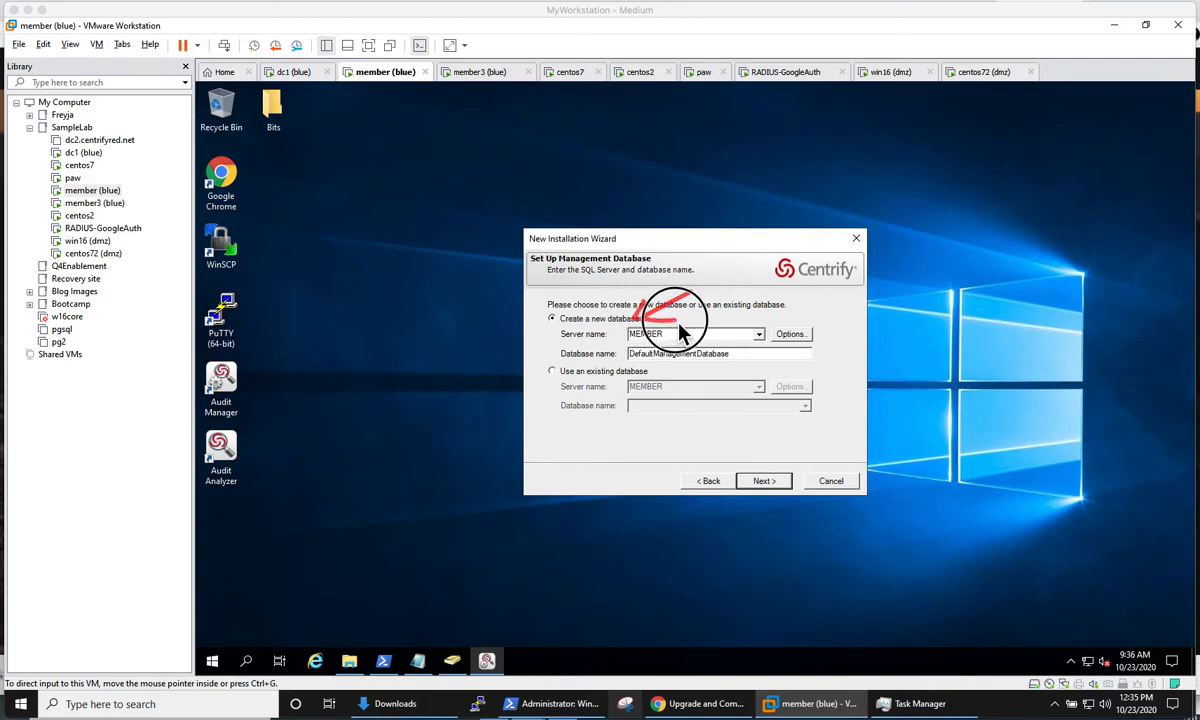
pyautogui.press('Escape')
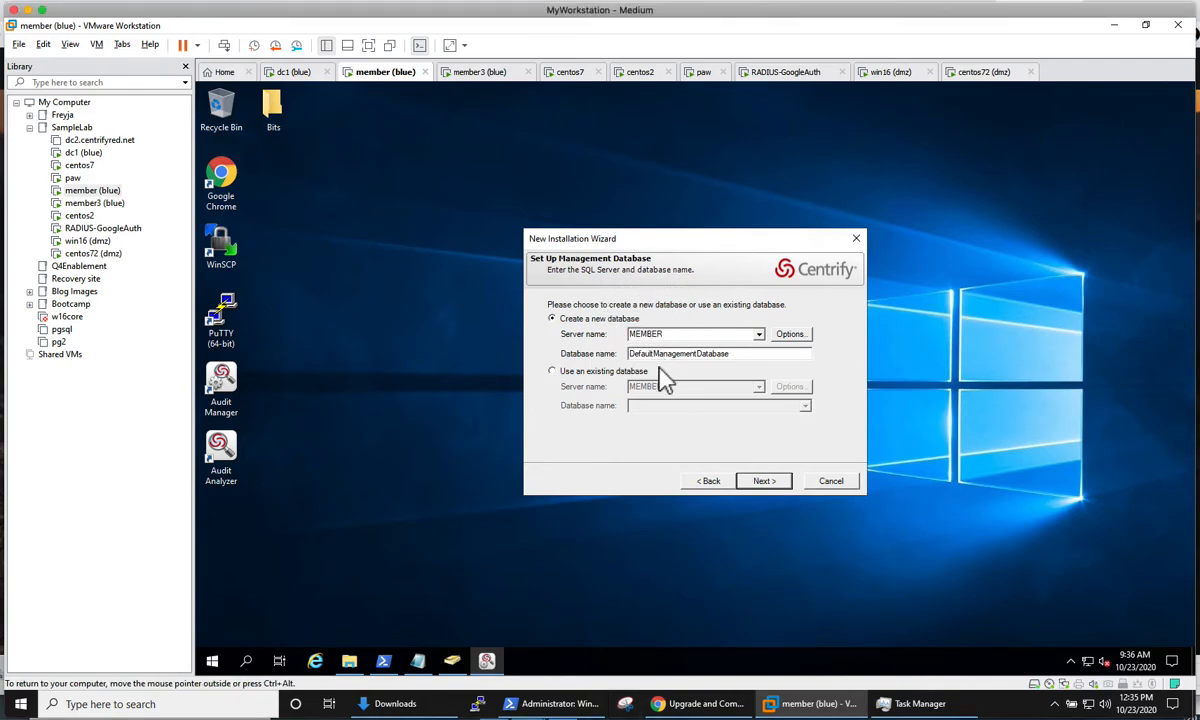
pyautogui.click(604, 372)
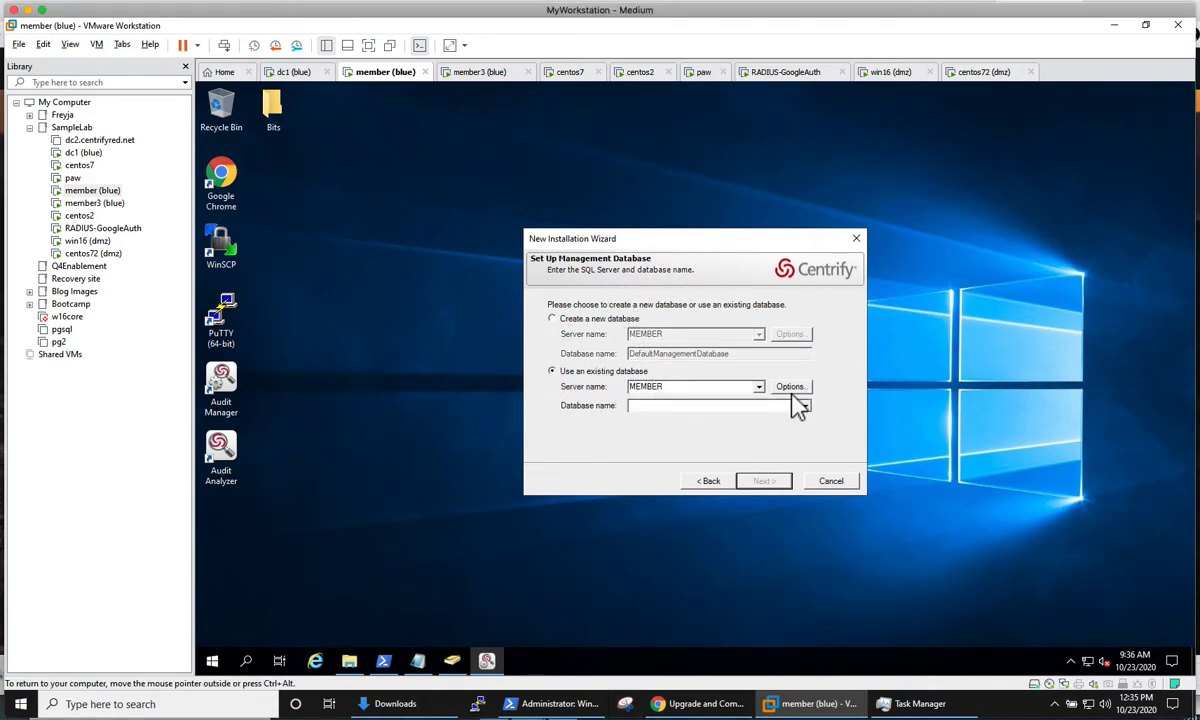
pyautogui.click(804, 406)
pyautogui.click(682, 415)
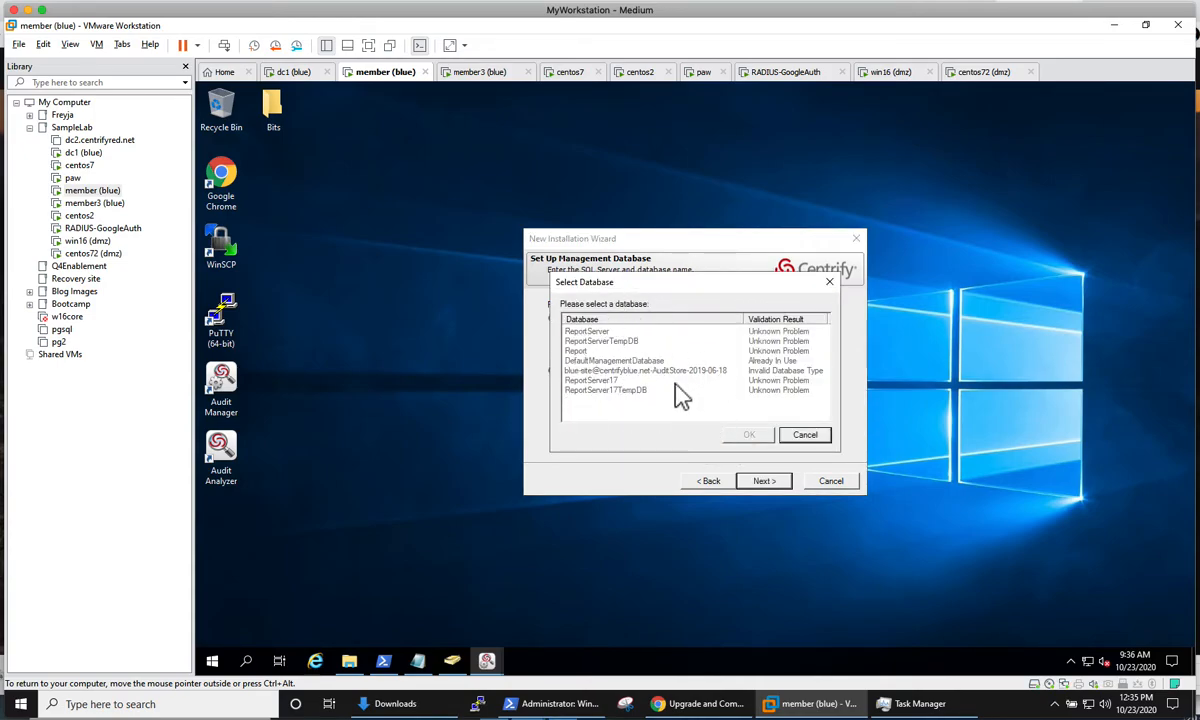
pyautogui.click(805, 434)
pyautogui.click(565, 318)
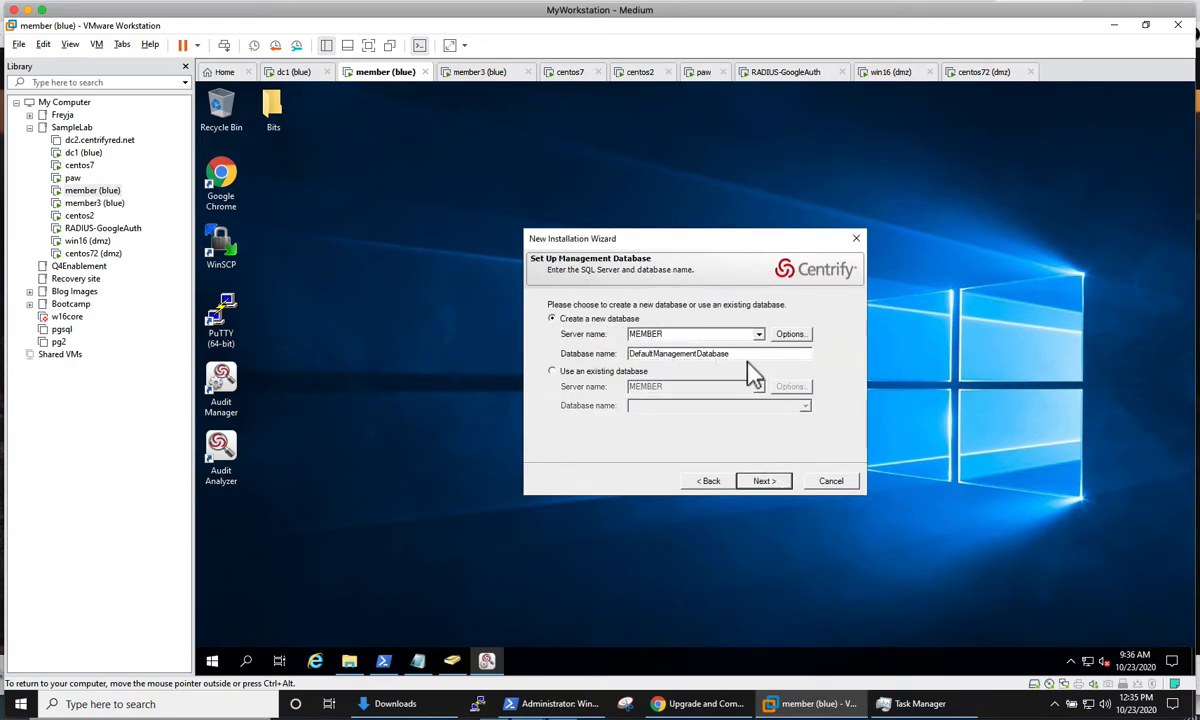
# Step: Try to create the management database on server MEMBER under the name DefaultManagementDatabase
pyautogui.click(763, 481)
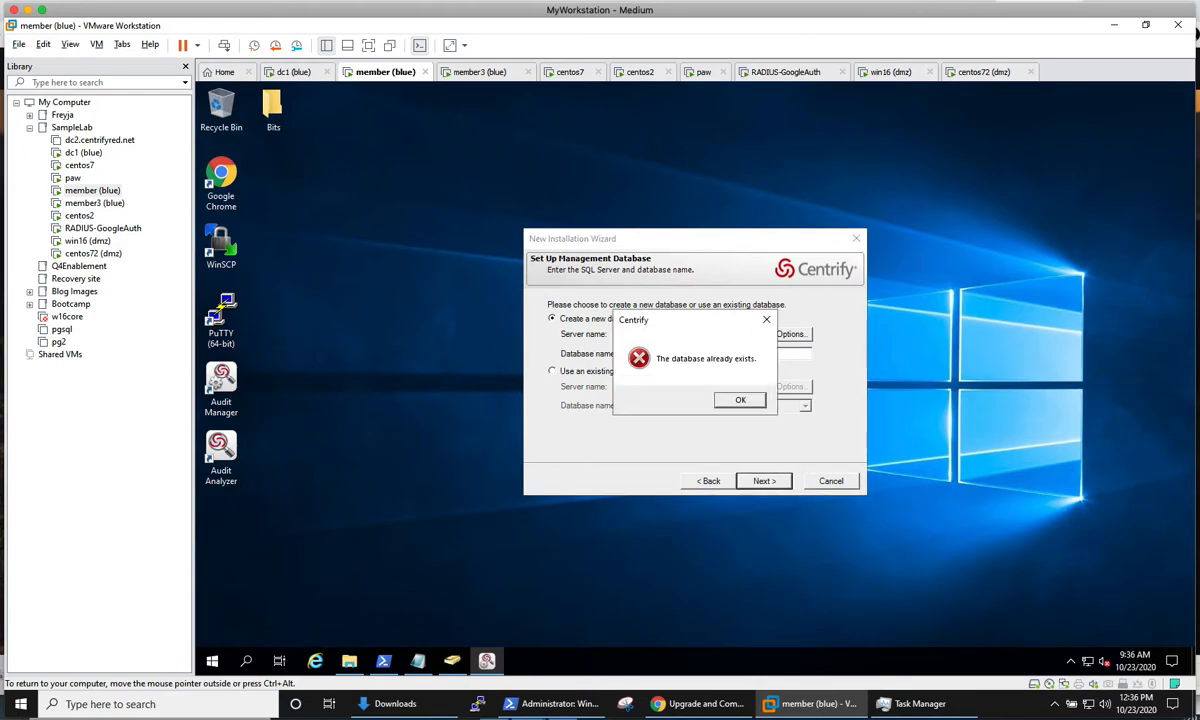
pyautogui.click(740, 400)
# Step: Revisit the installation name page and name the new management database on server MEMBER DefaultManagementDatabaseLab
pyautogui.click(708, 481)
pyautogui.click(680, 313)
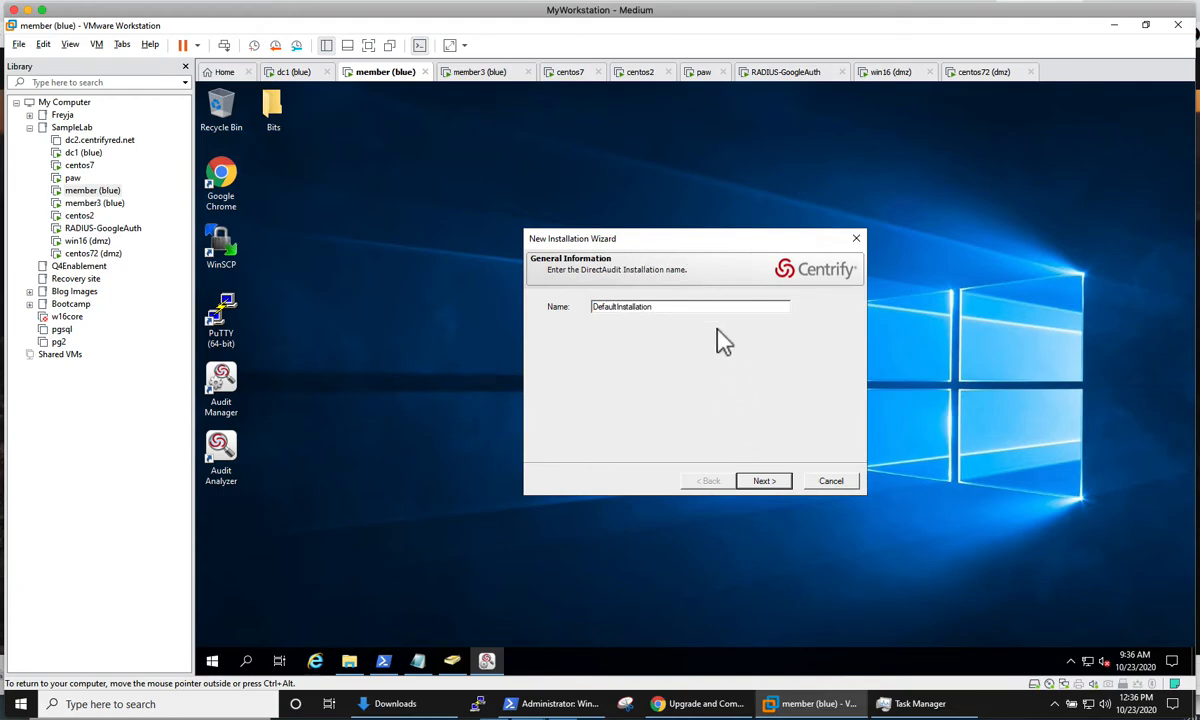
pyautogui.write('La')
pyautogui.doubleClick(645, 306)
pyautogui.click(690, 314)
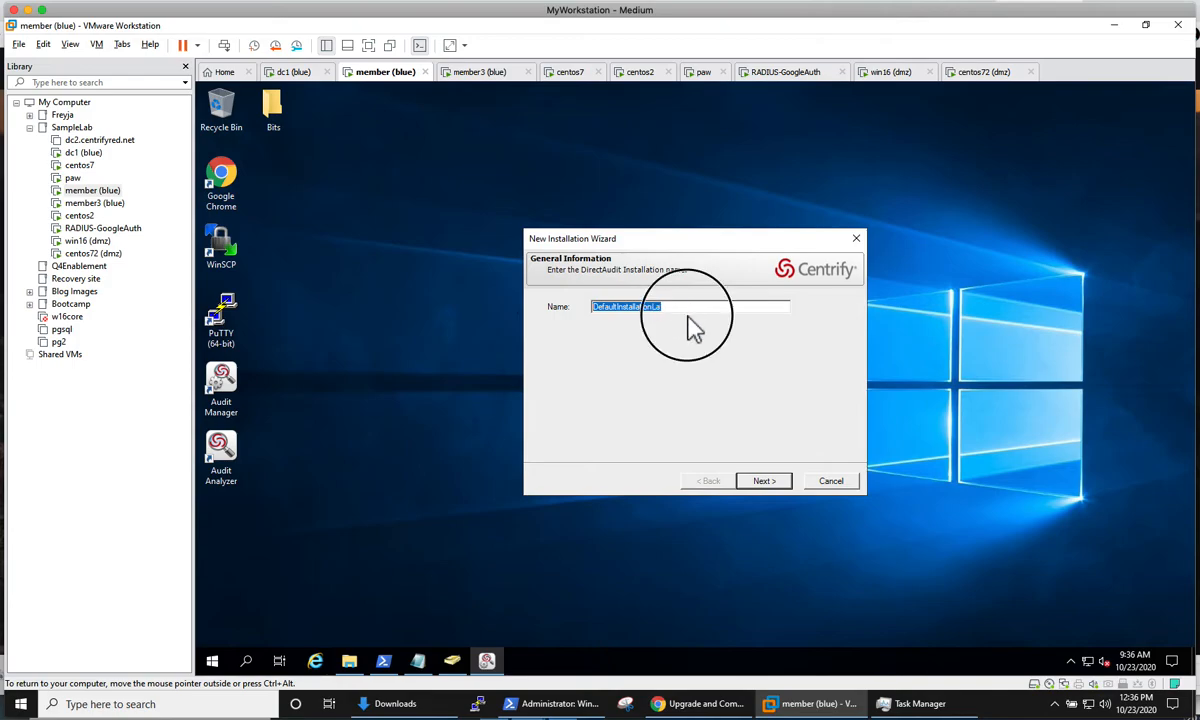
pyautogui.click(770, 481)
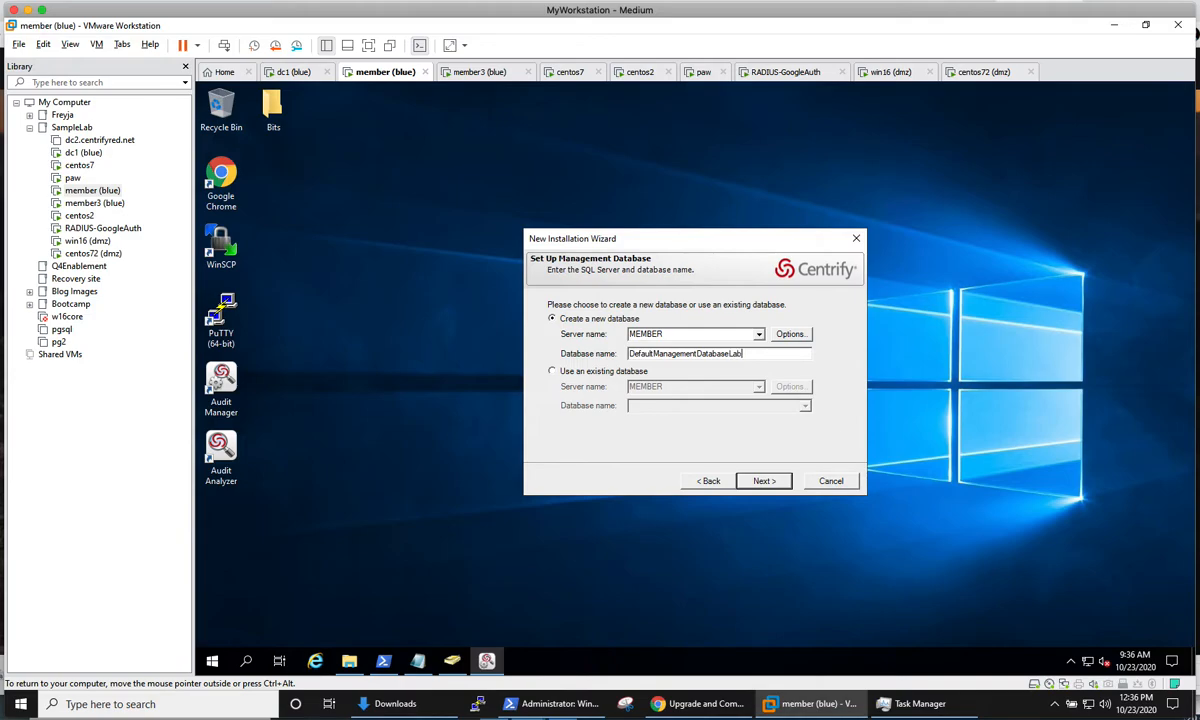
pyautogui.click(766, 482)
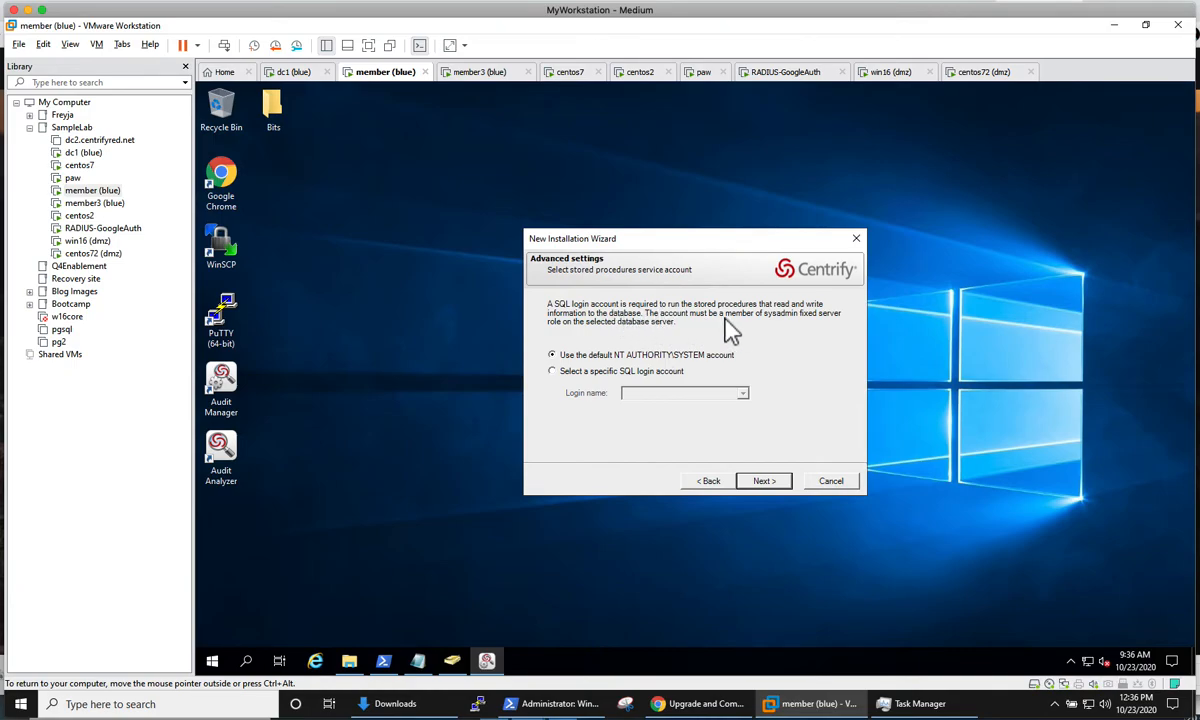
# Step: Check the specific SQL login accounts on offer, and keep the default NT AUTHORITY\SYSTEM account for the stored procedures
pyautogui.click(590, 371)
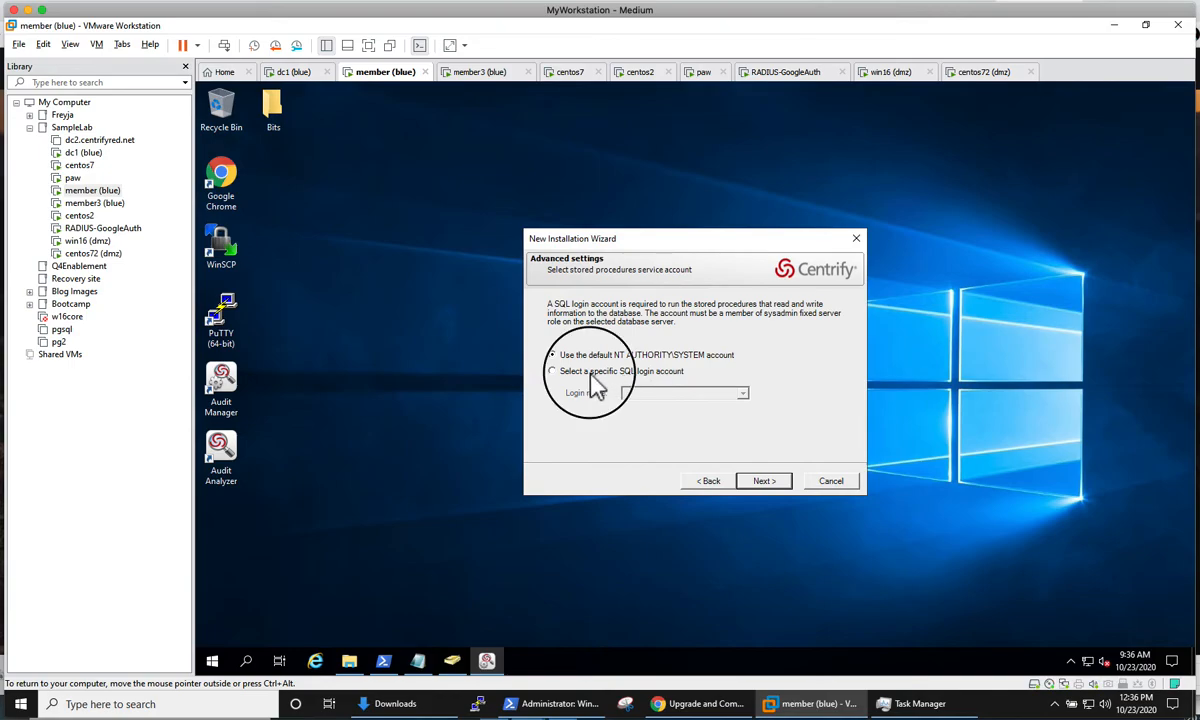
pyautogui.click(742, 393)
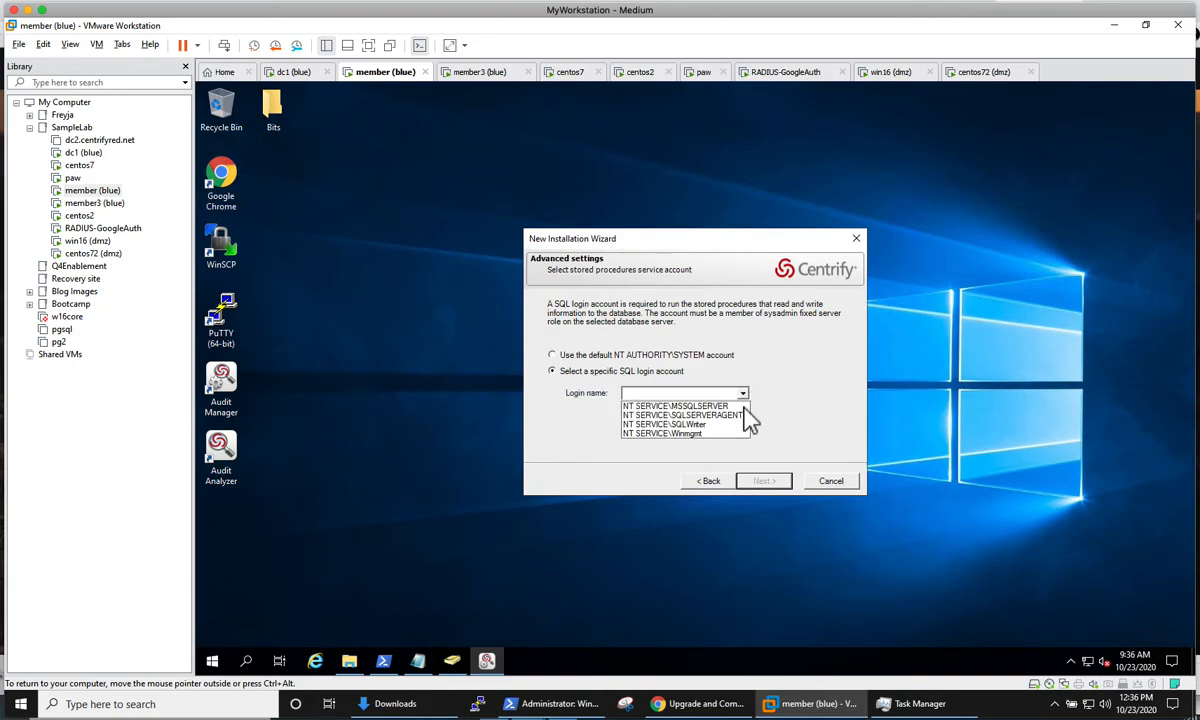
pyautogui.click(771, 375)
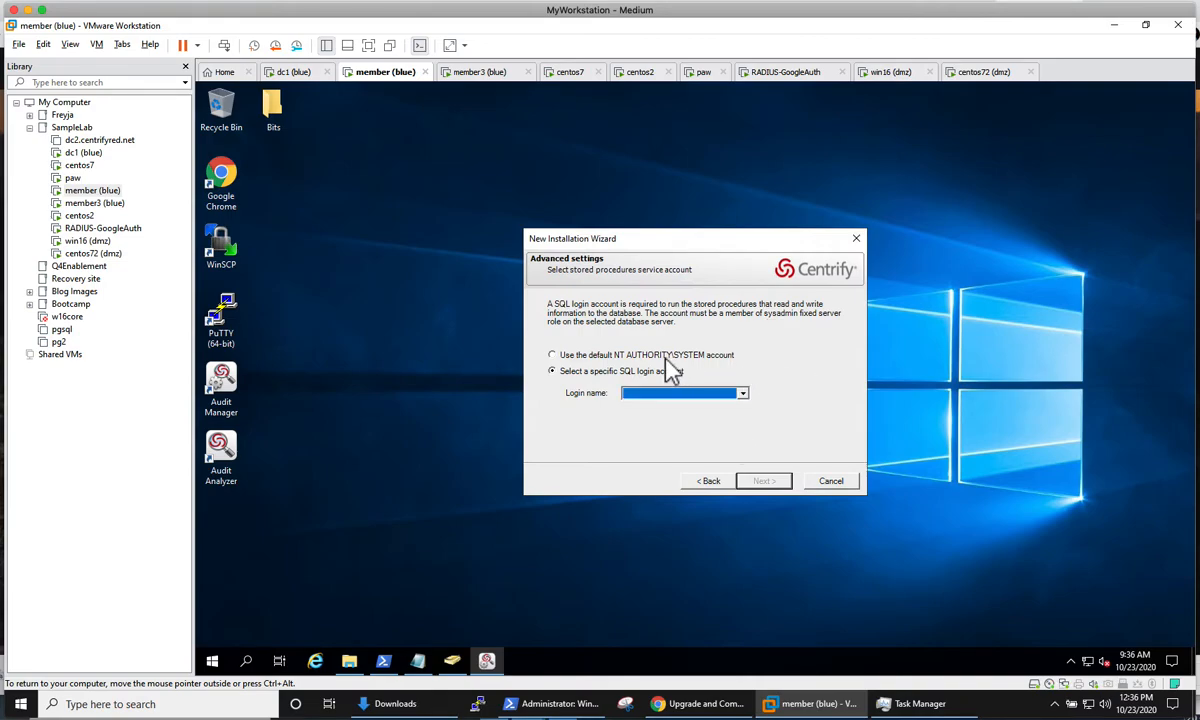
pyautogui.click(590, 356)
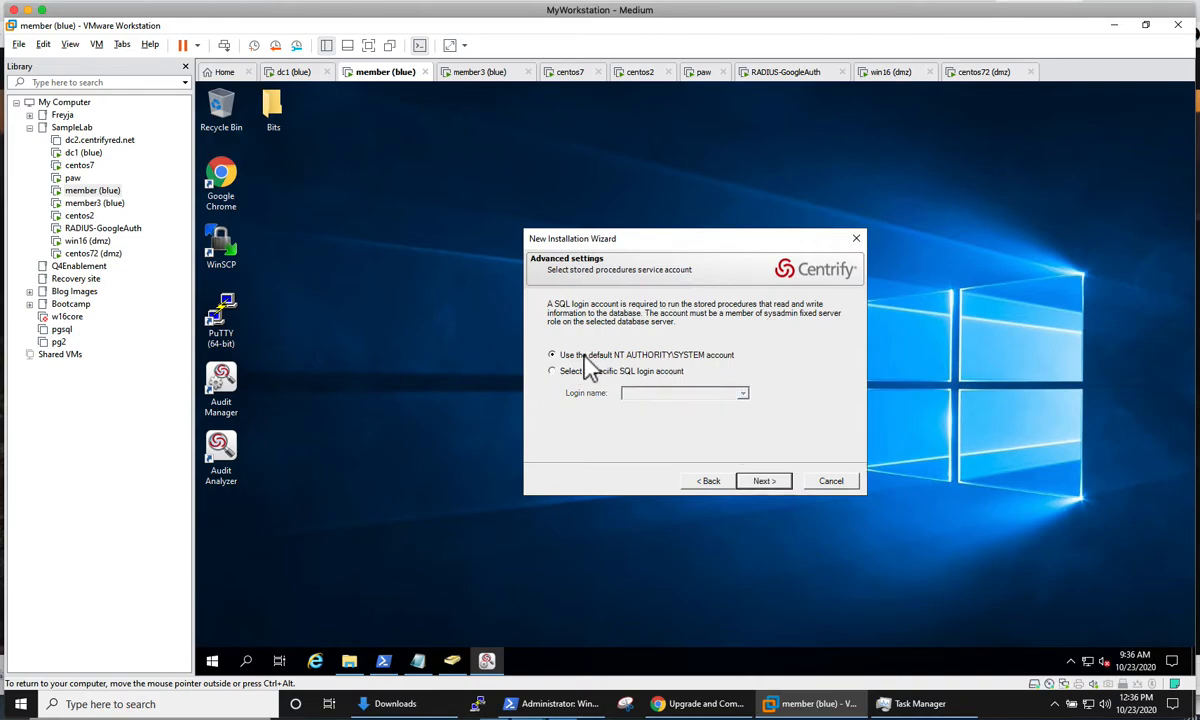
pyautogui.click(763, 481)
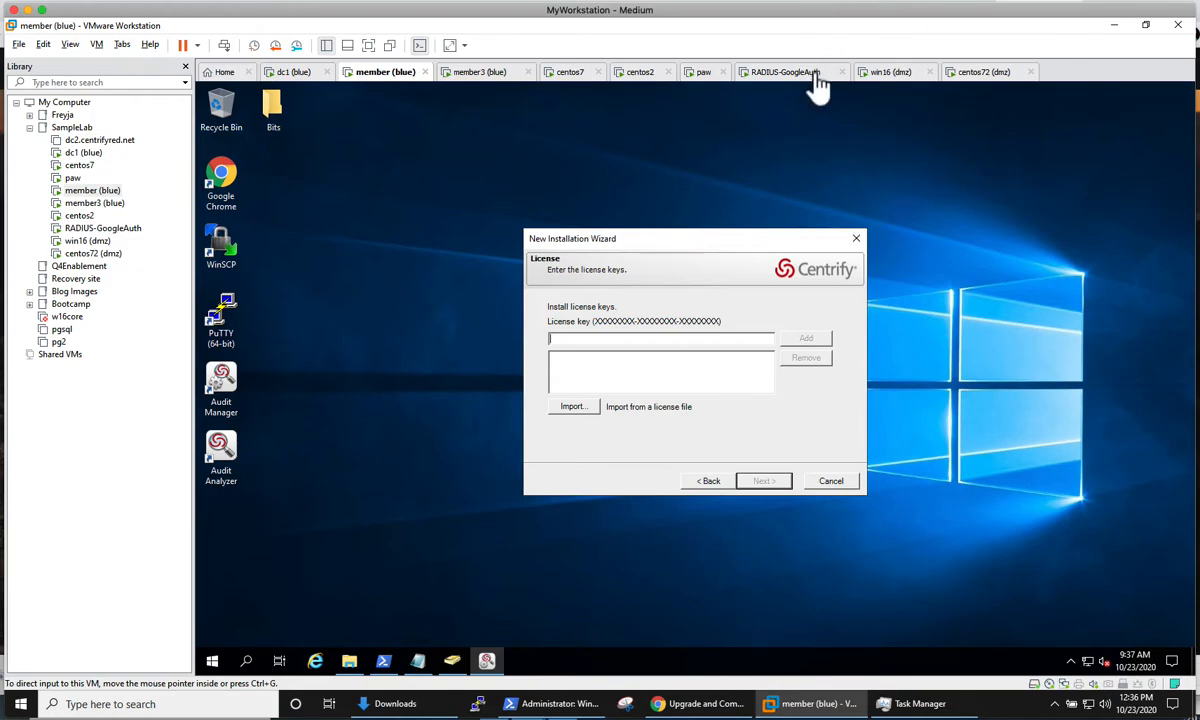
pyautogui.moveTo(822, 713)
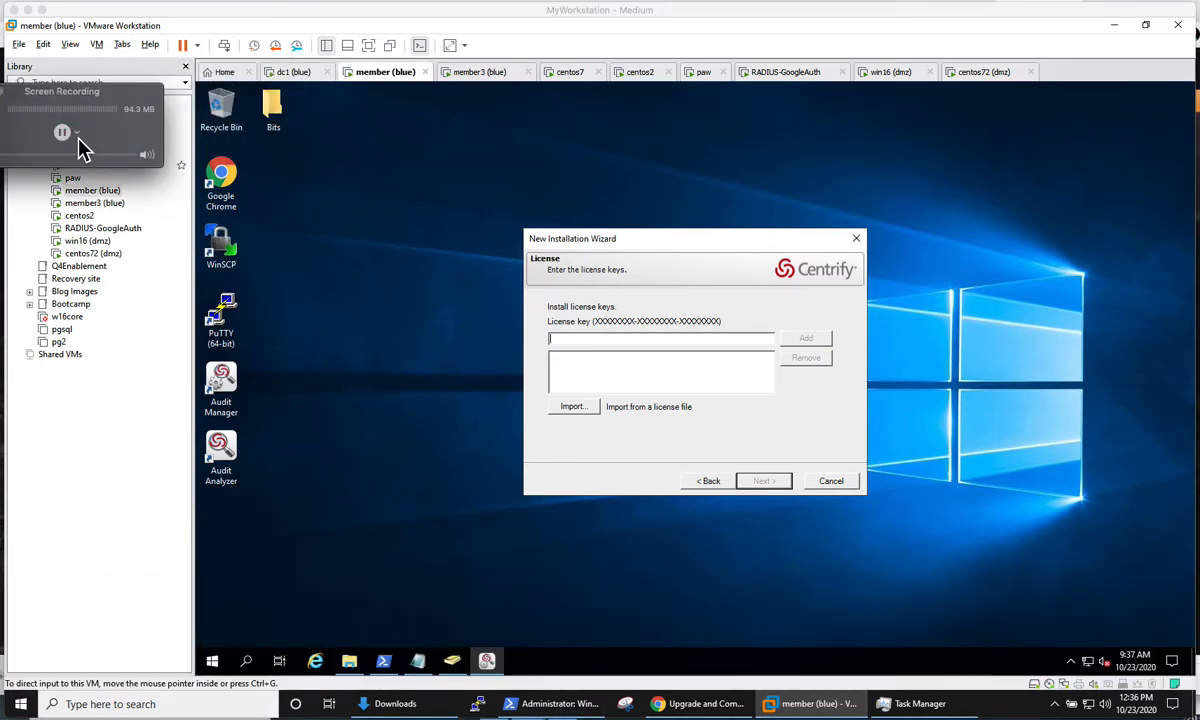
pyautogui.click(68, 134)
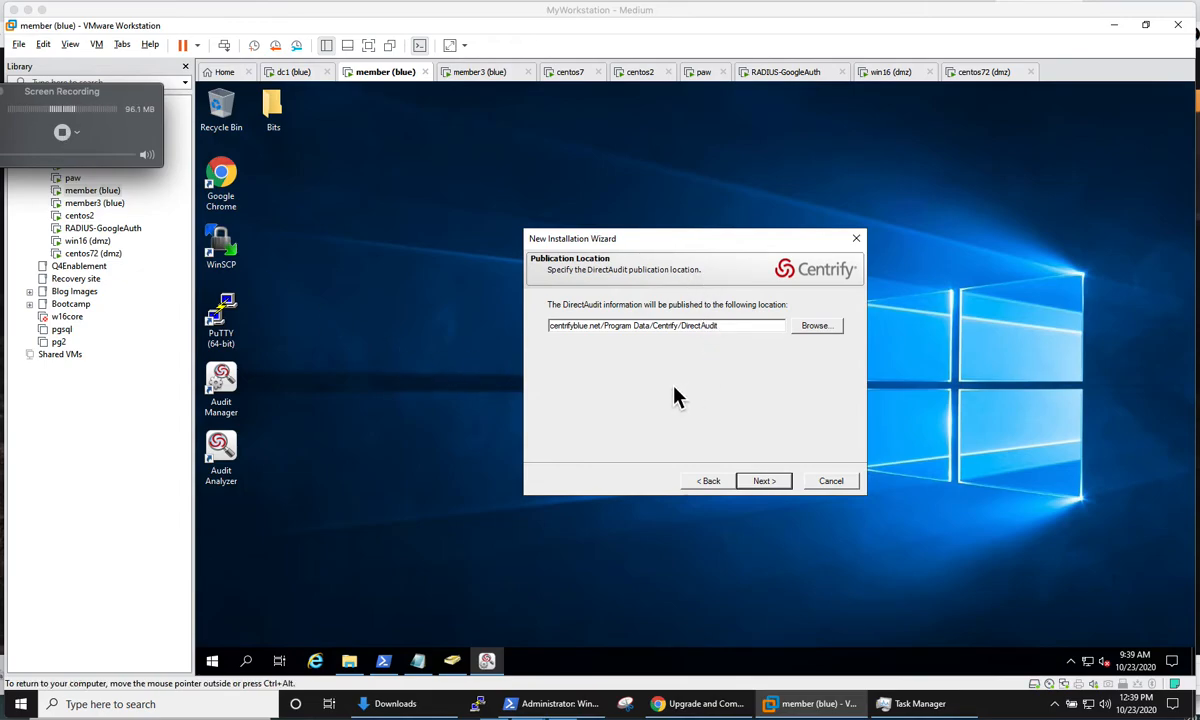
# Step: Set the DirectAudit publication location to the Licenses container under Centrify in centrifyblue.net
pyautogui.click(818, 326)
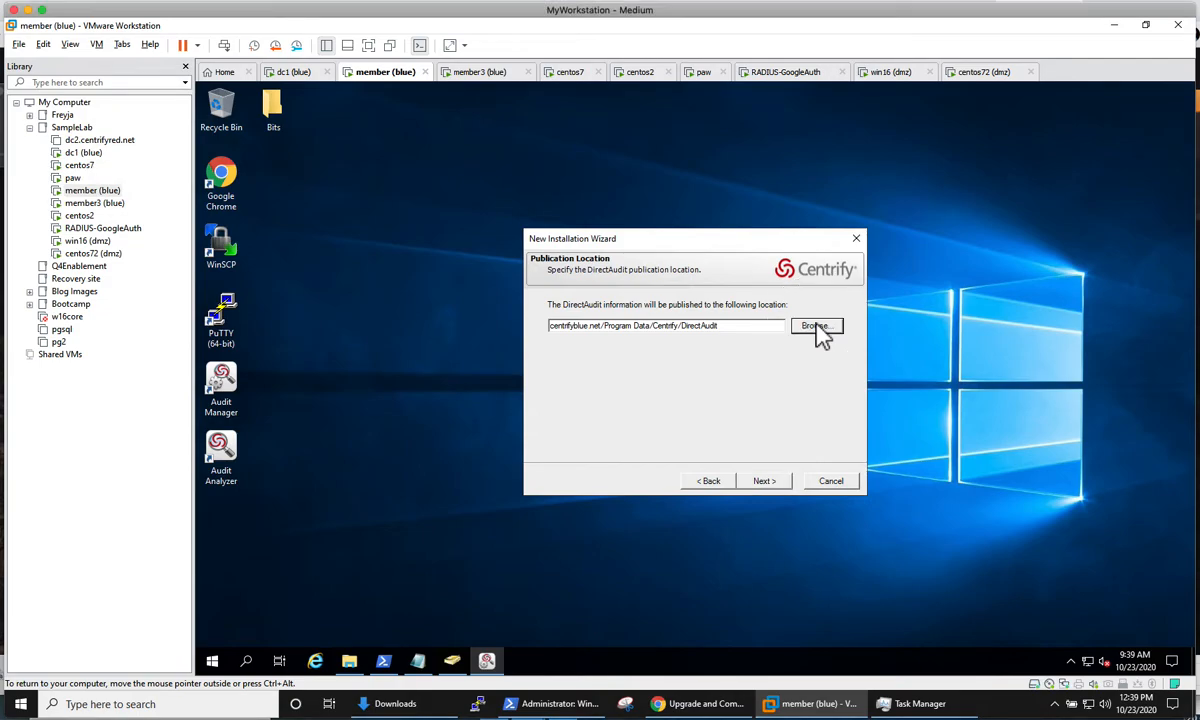
pyautogui.click(610, 304)
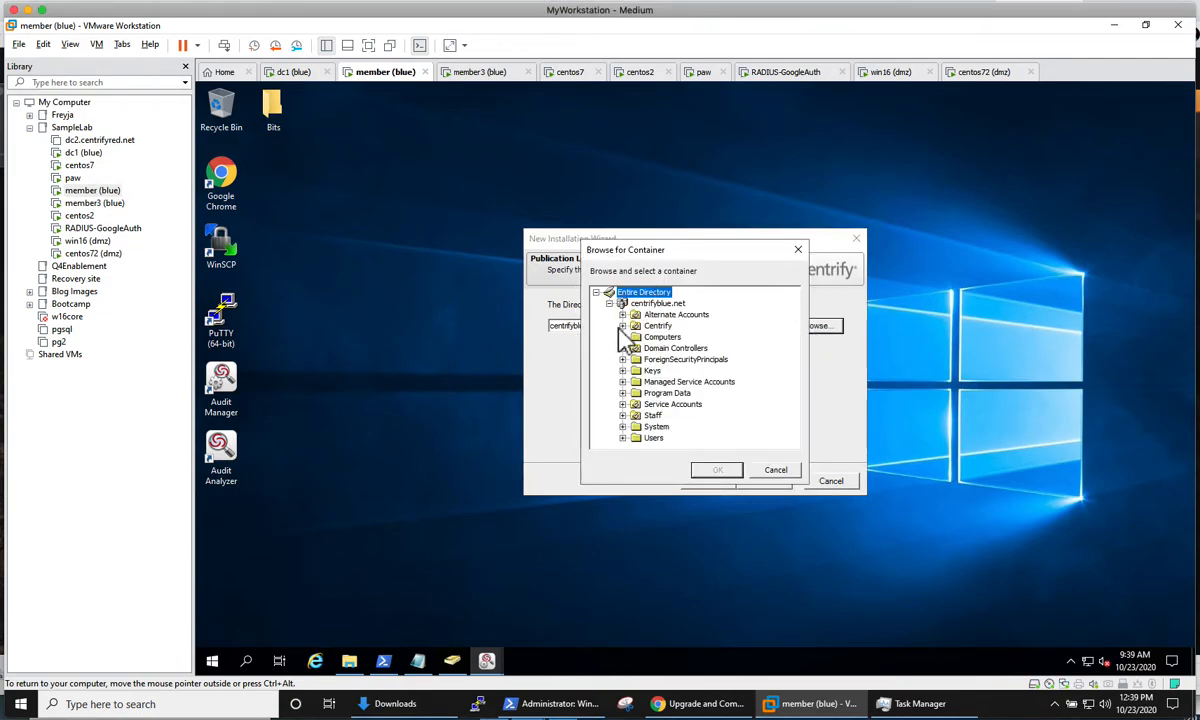
pyautogui.click(622, 327)
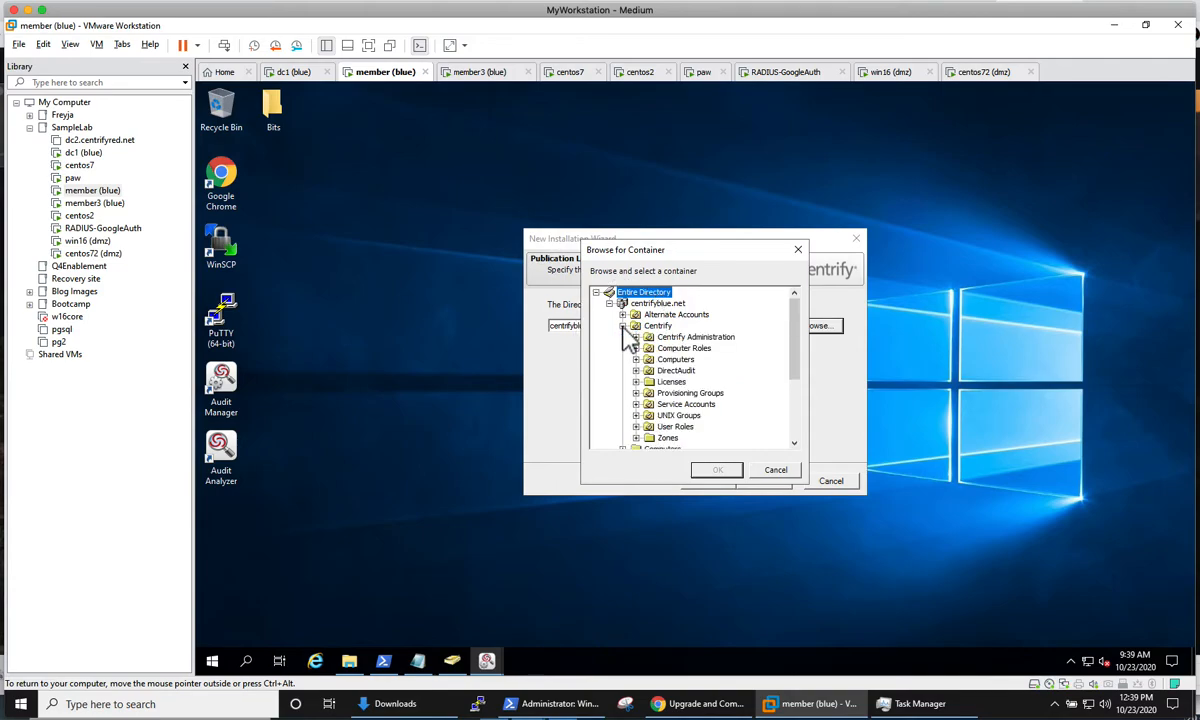
pyautogui.click(648, 381)
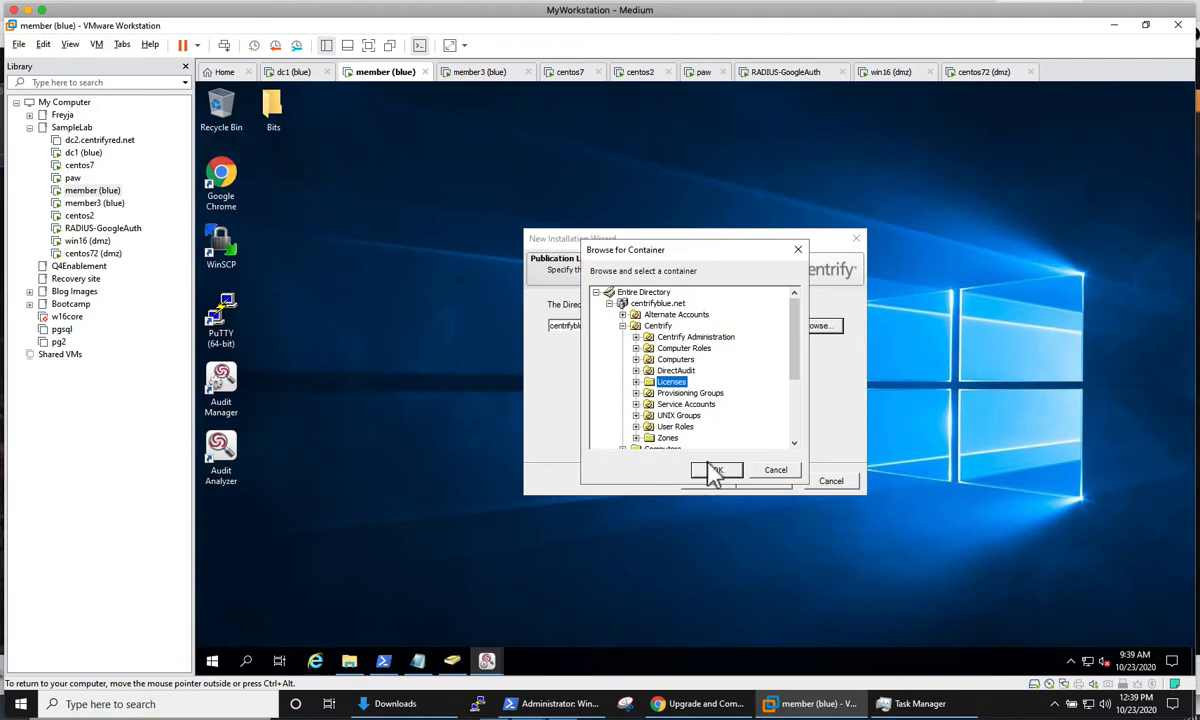
pyautogui.click(714, 470)
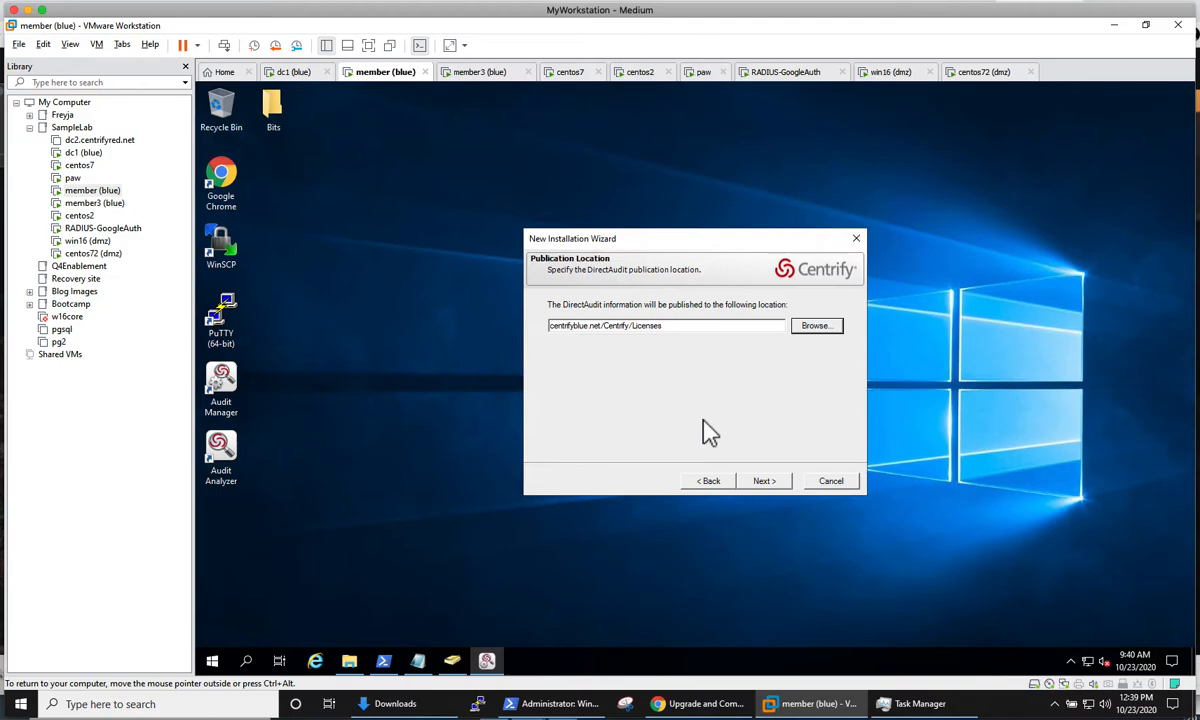
pyautogui.click(764, 481)
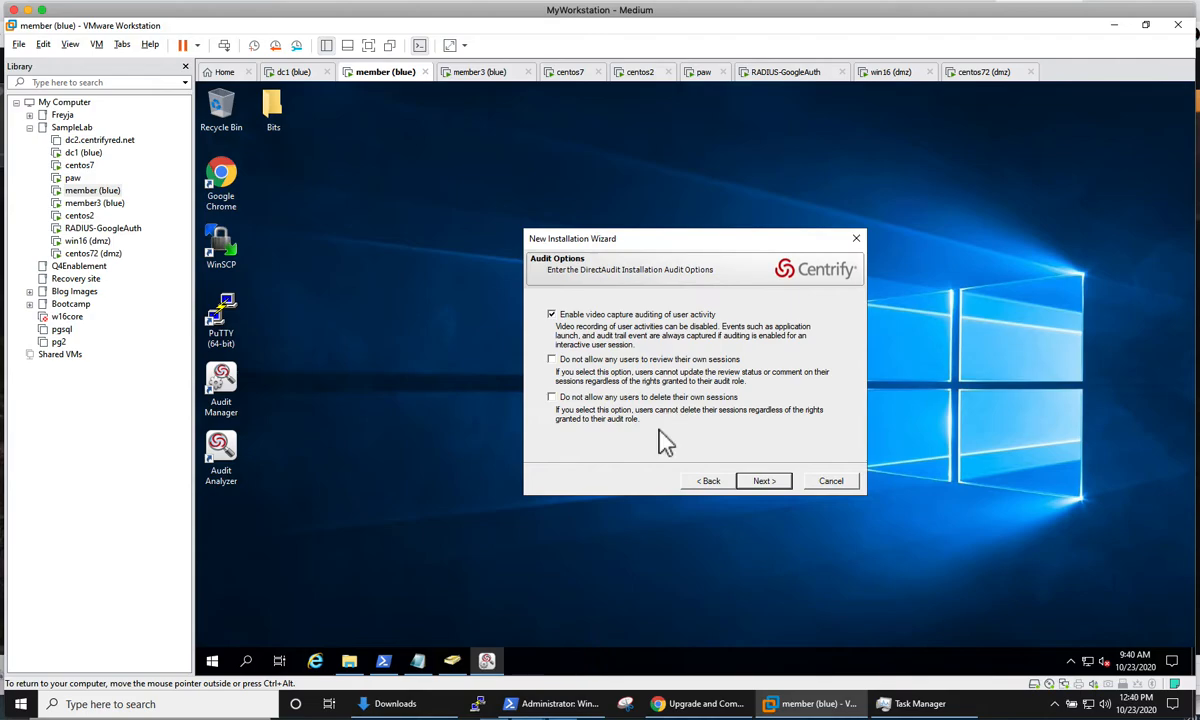
# Step: Create the installation DefaultInstallationLab with only video capture auditing enabled, and proceed to the Add Audit Store Wizard
pyautogui.click(762, 481)
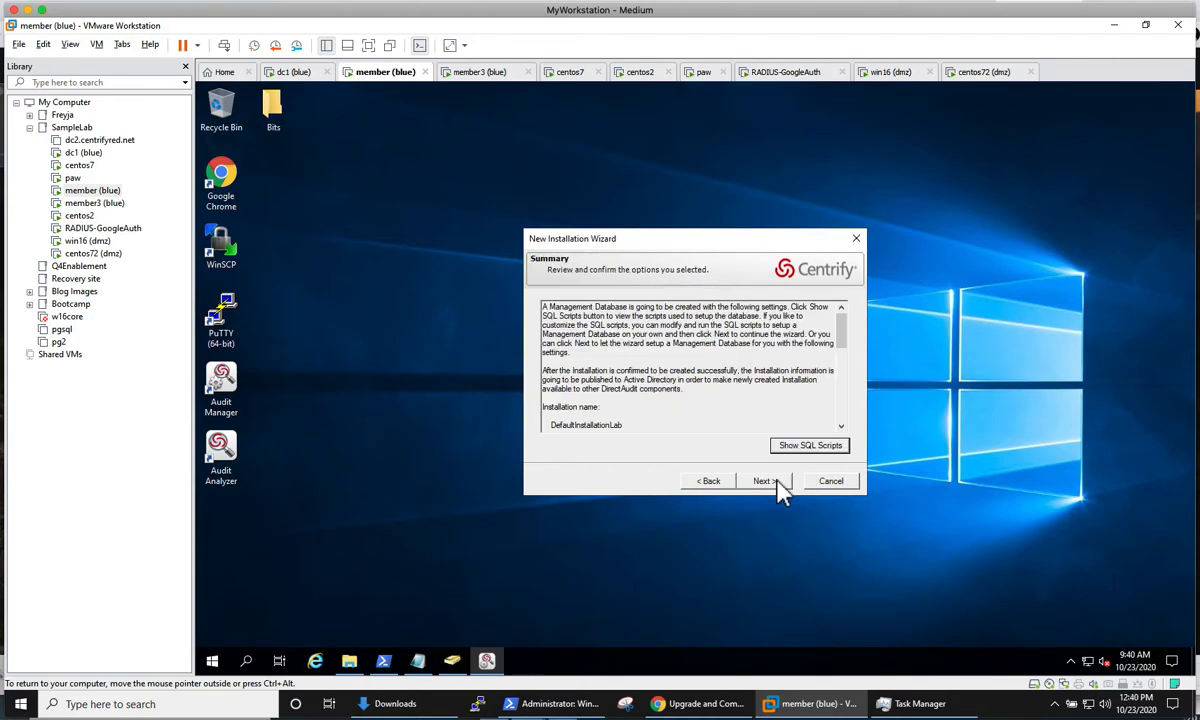
pyautogui.click(777, 480)
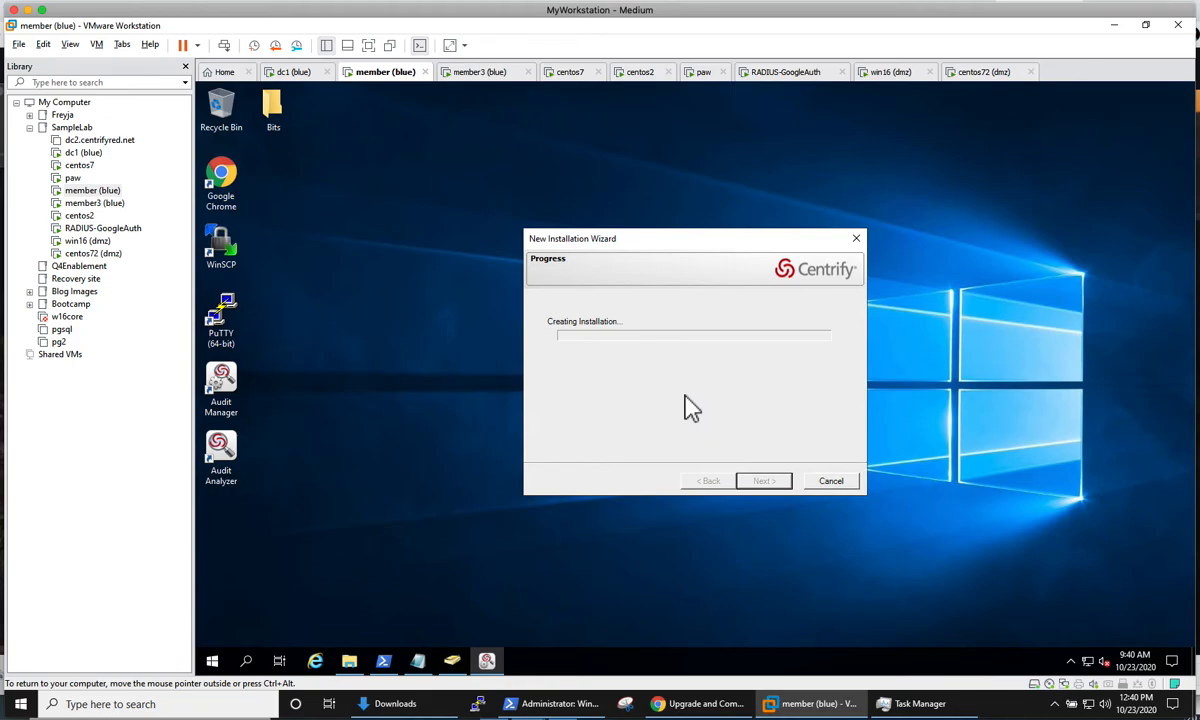
pyautogui.click(2, 146)
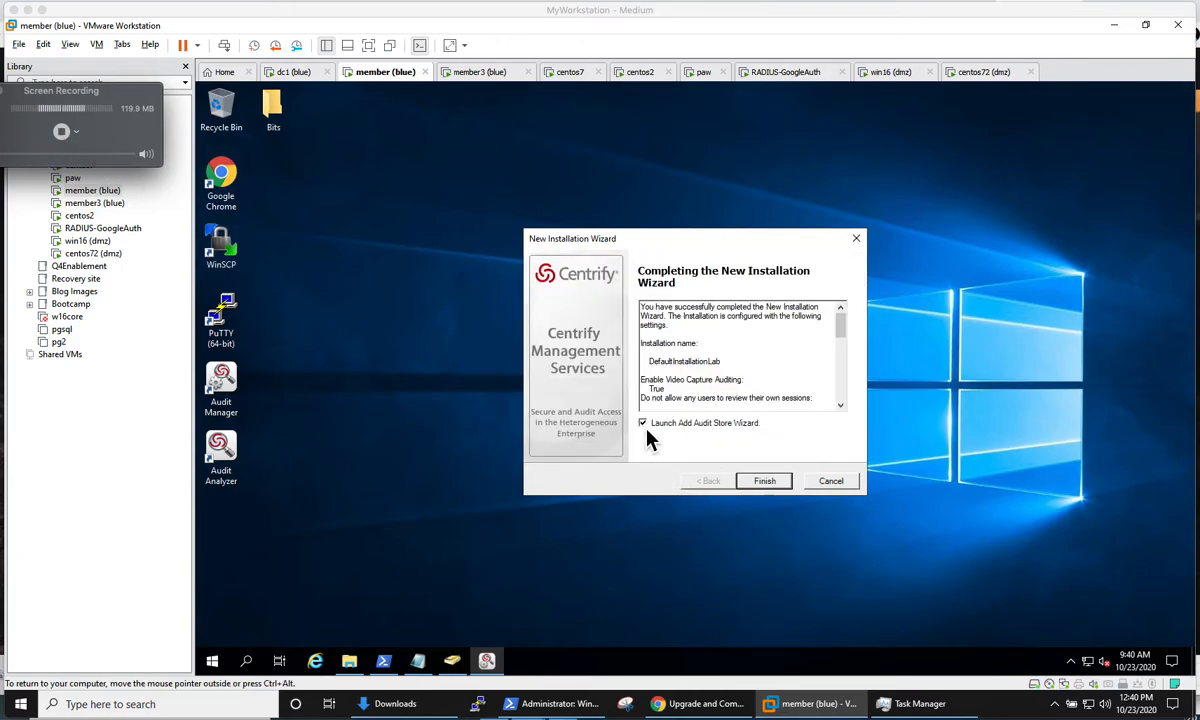
pyautogui.click(766, 484)
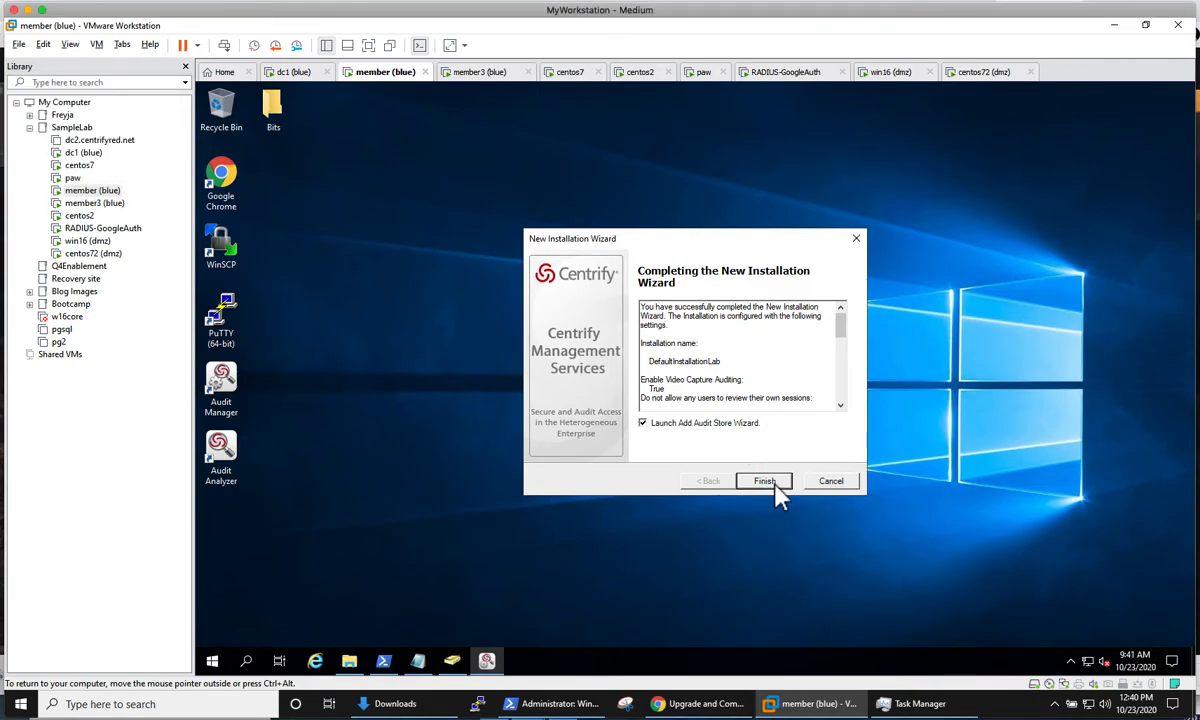
pyautogui.click(765, 482)
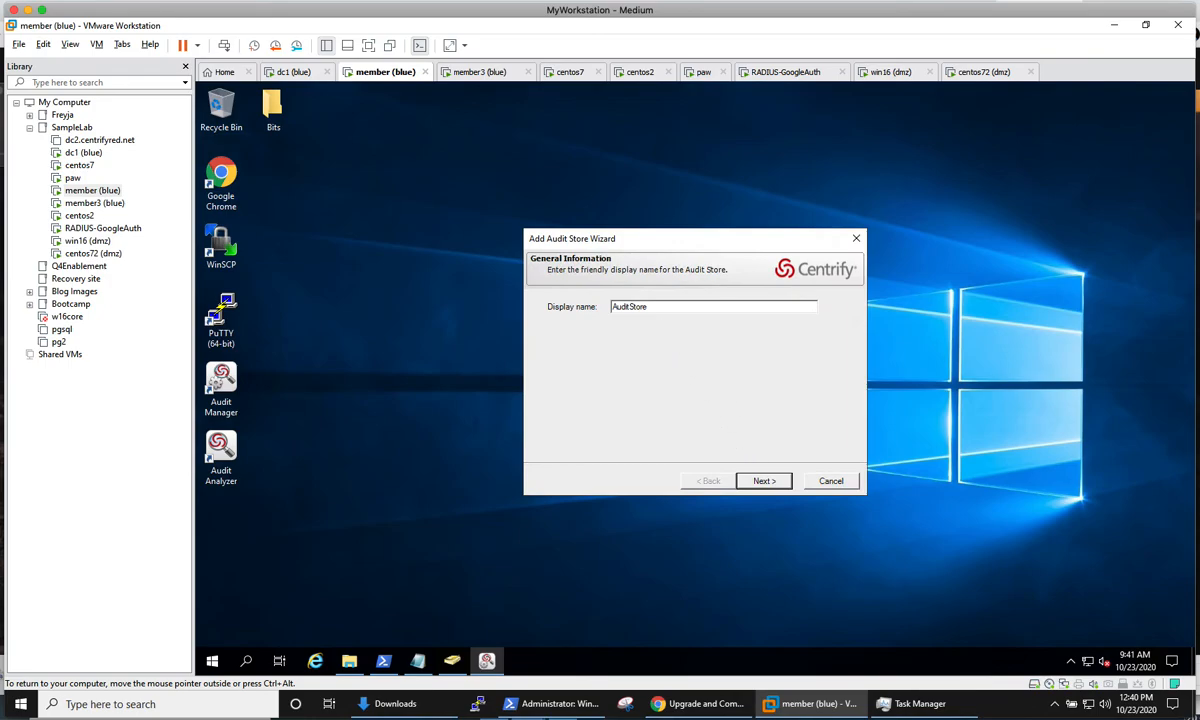
# Step: Create the audit store AuditStoreLab serving the Active Directory site blue-site without any subnet, and proceed to adding its database
pyautogui.click(670, 314)
pyautogui.click(777, 483)
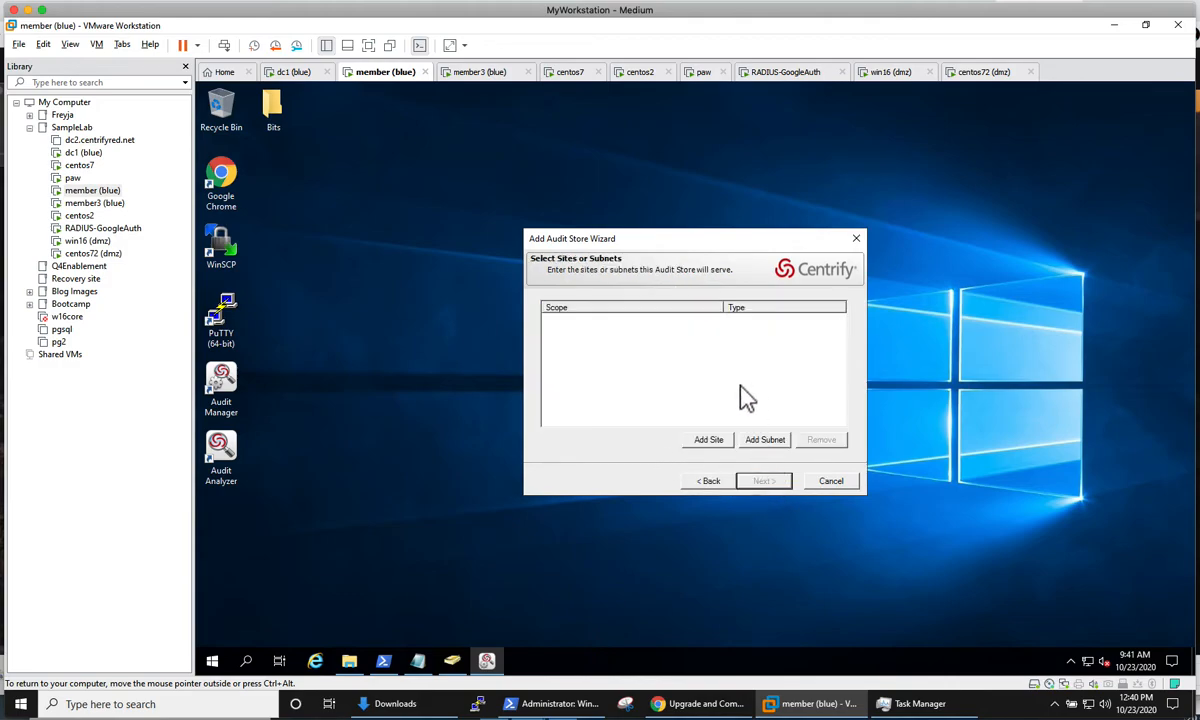
pyautogui.click(709, 441)
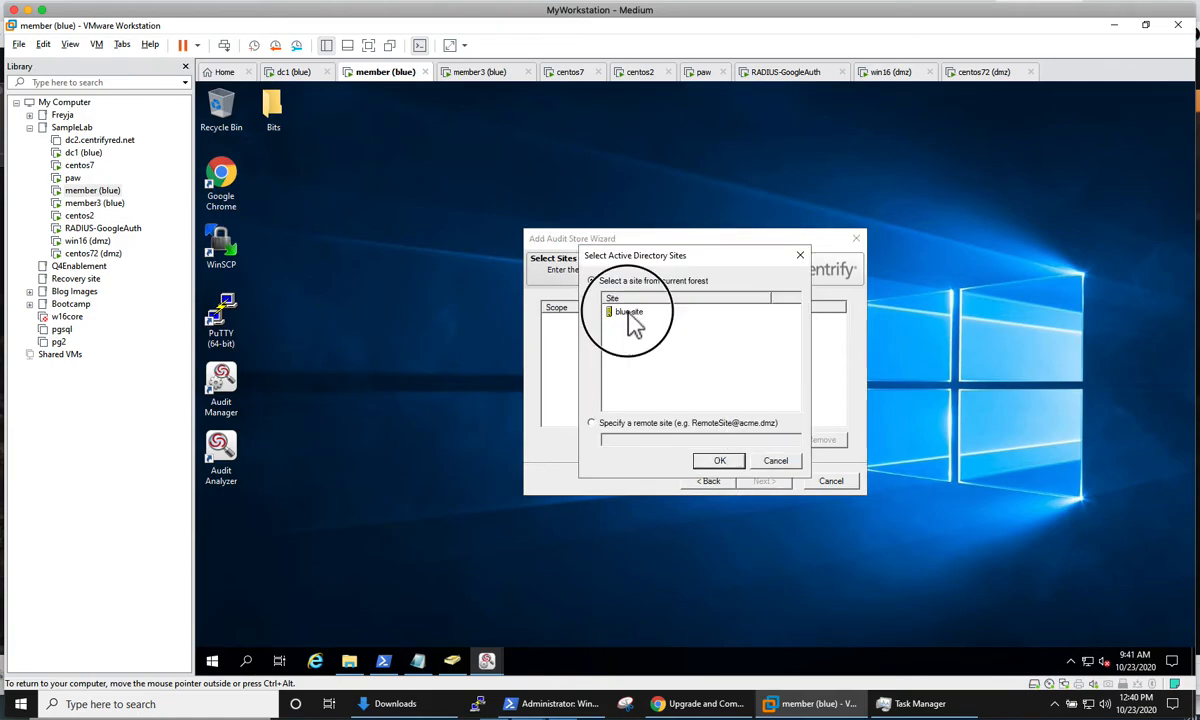
pyautogui.click(719, 460)
pyautogui.click(764, 443)
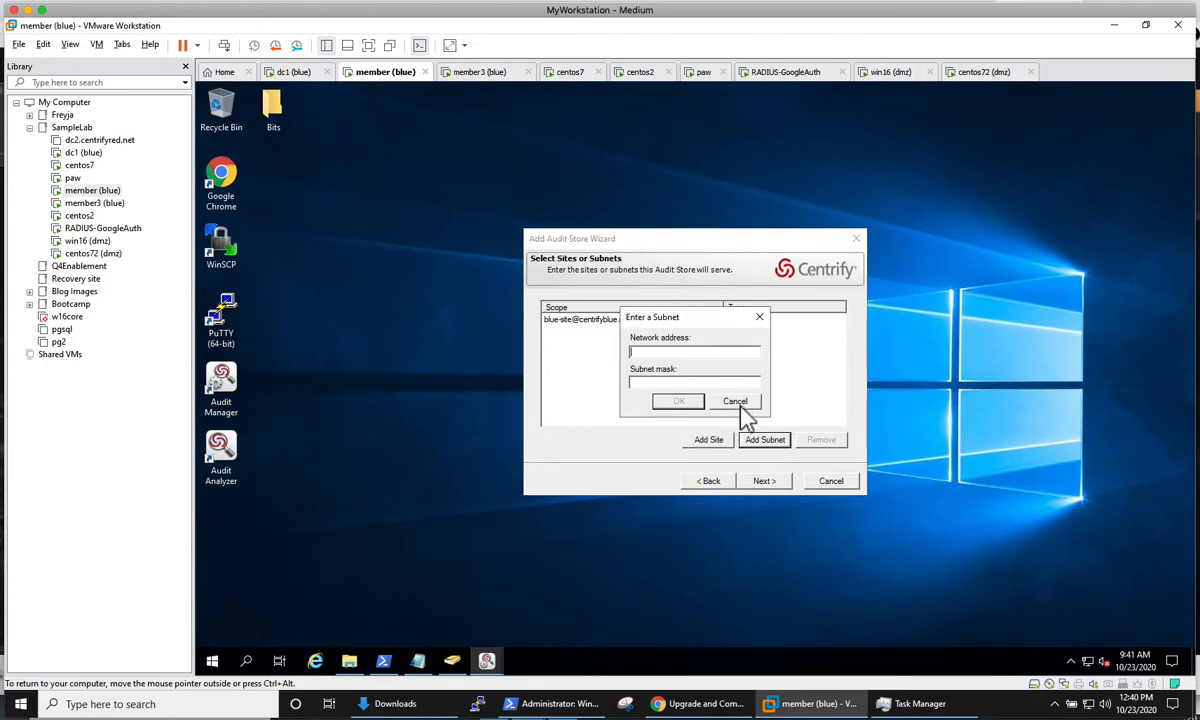
pyautogui.click(738, 402)
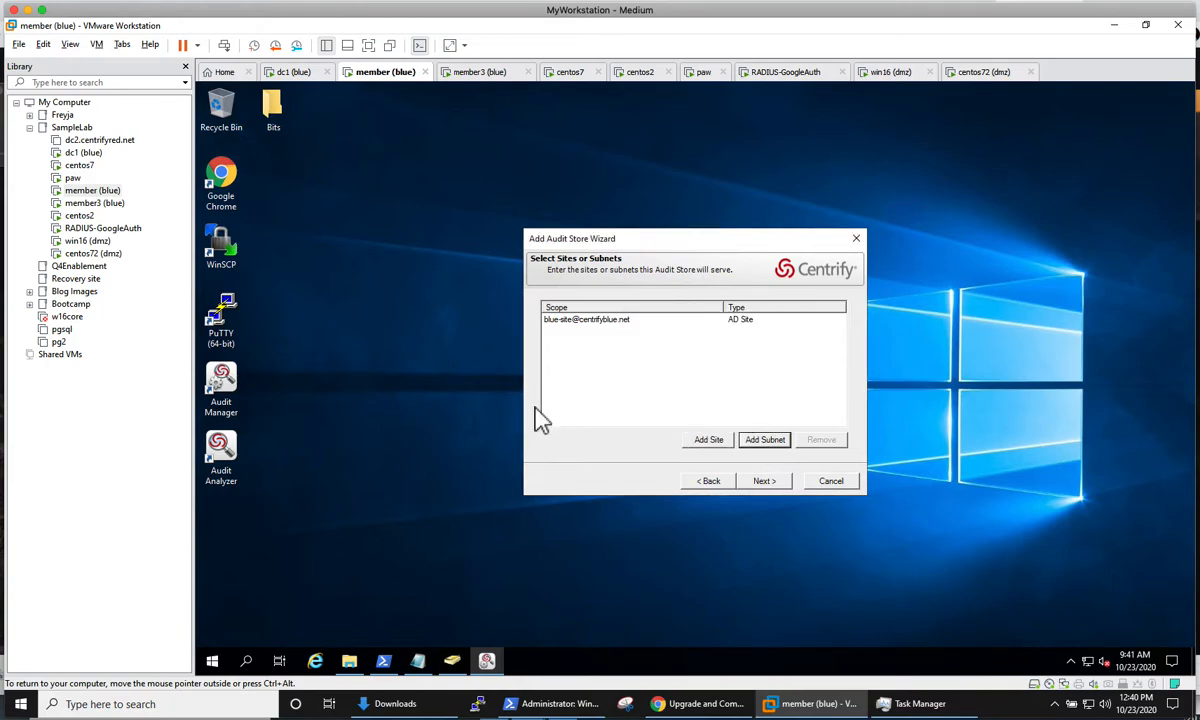
pyautogui.click(778, 481)
pyautogui.click(778, 481)
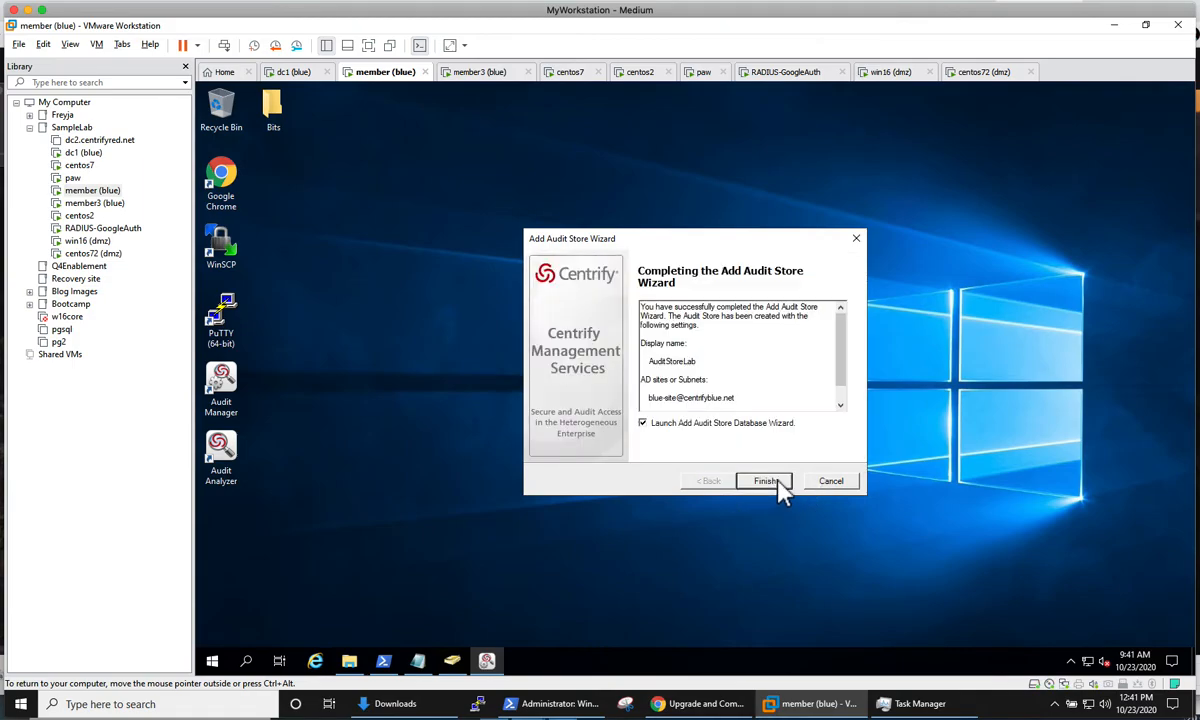
pyautogui.click(770, 482)
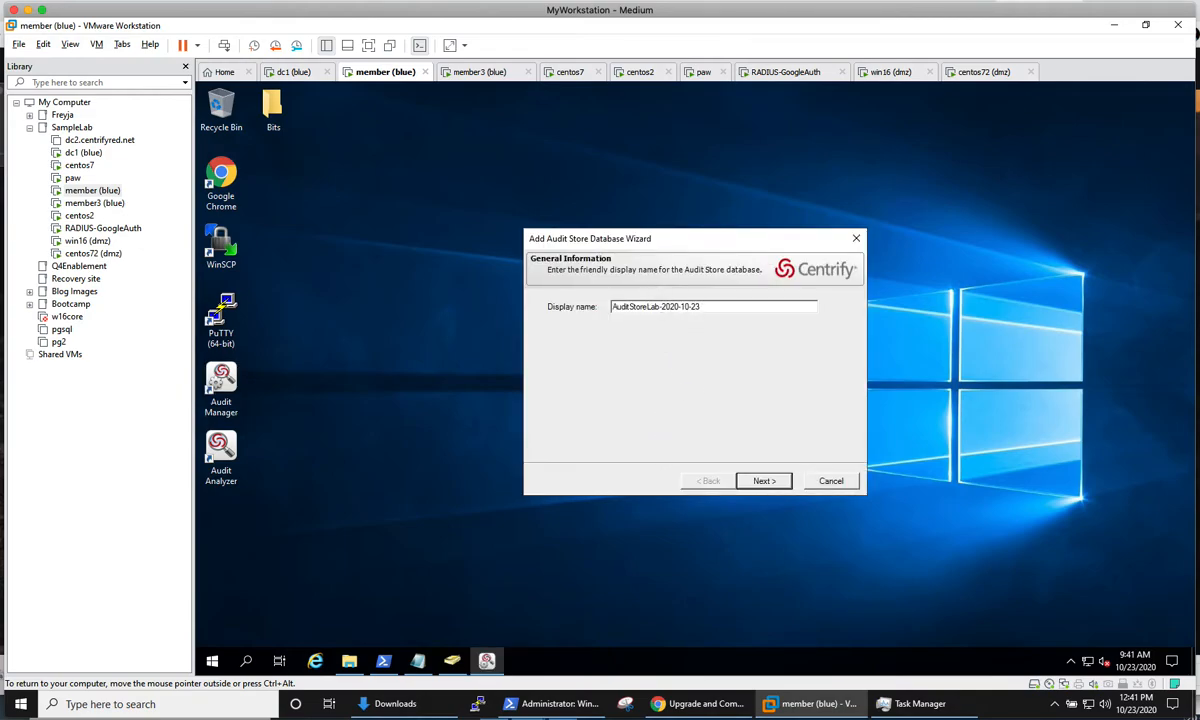
# Step: Create the active audit store database AuditStoreLab-2020-10-23 on server MEMBER with the default NT AUTHORITY\SYSTEM account, allowing the SPN addition
pyautogui.click(763, 481)
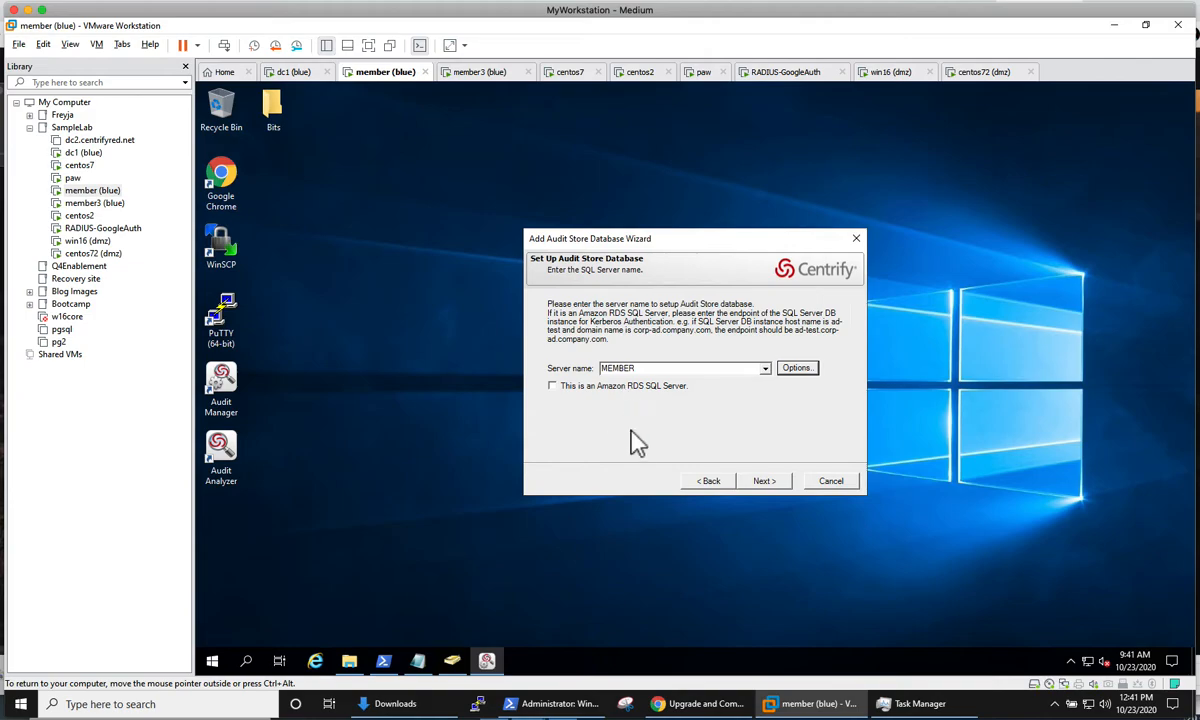
pyautogui.click(764, 486)
pyautogui.click(772, 484)
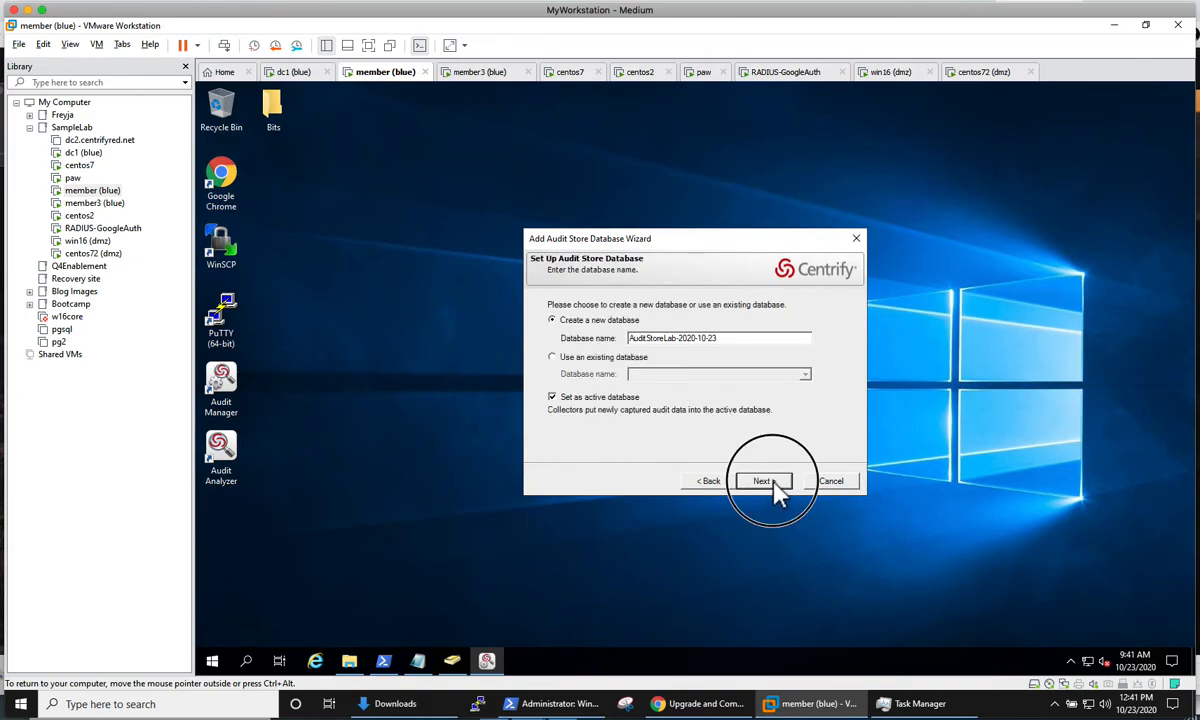
pyautogui.click(765, 482)
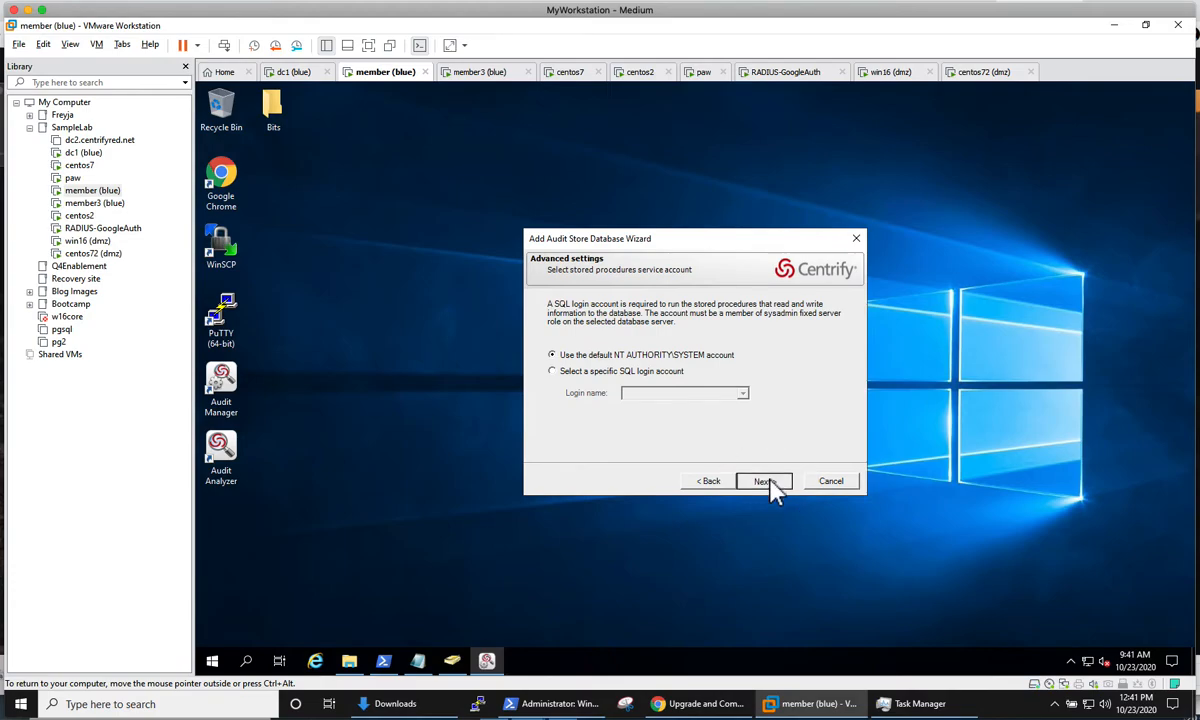
pyautogui.click(765, 482)
pyautogui.hotkey('ctrl', 'alt')
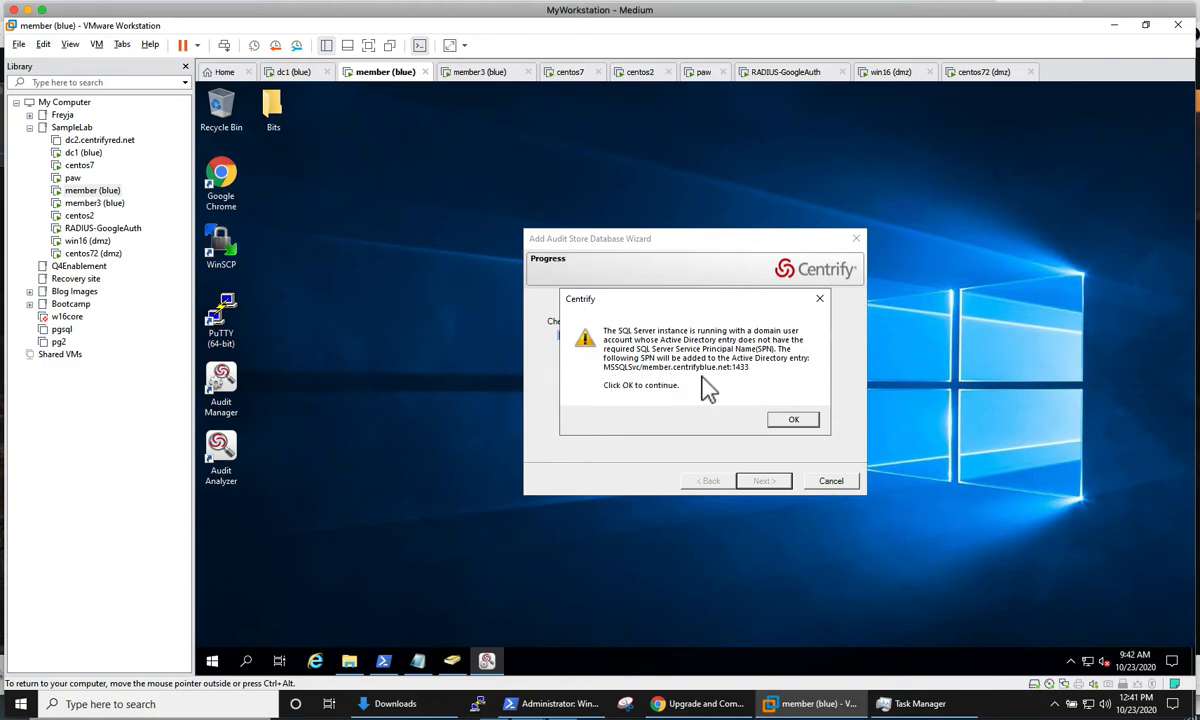
pyautogui.click(793, 421)
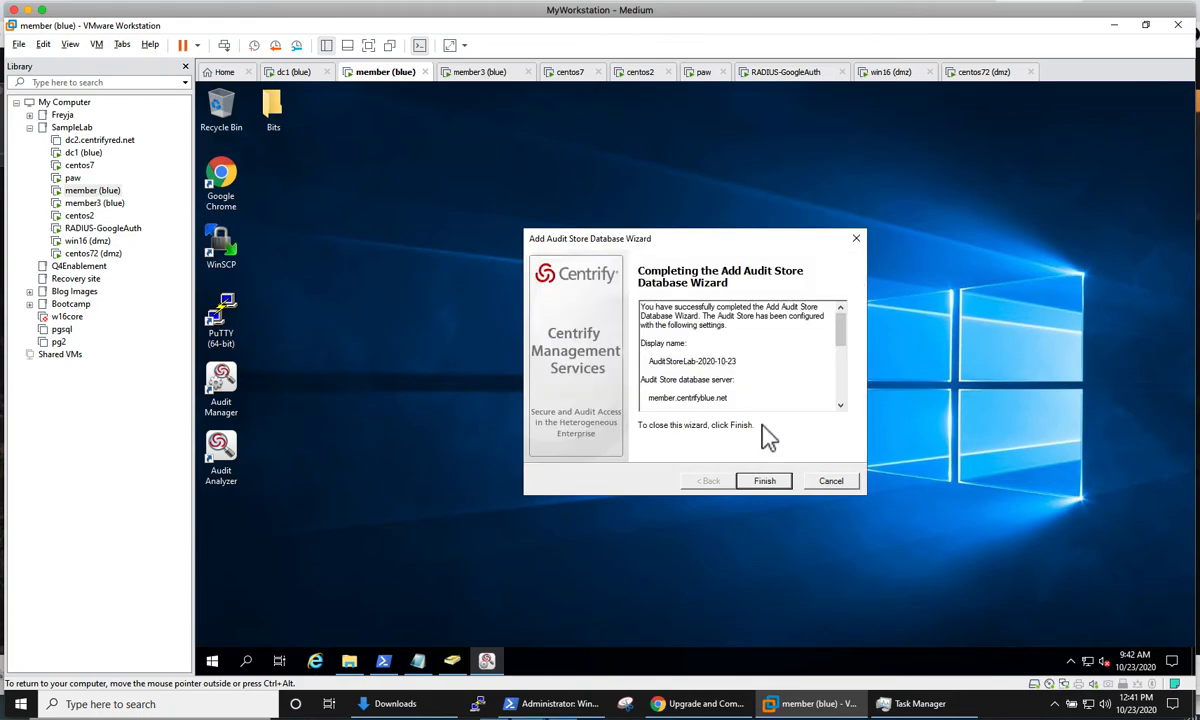
pyautogui.click(768, 480)
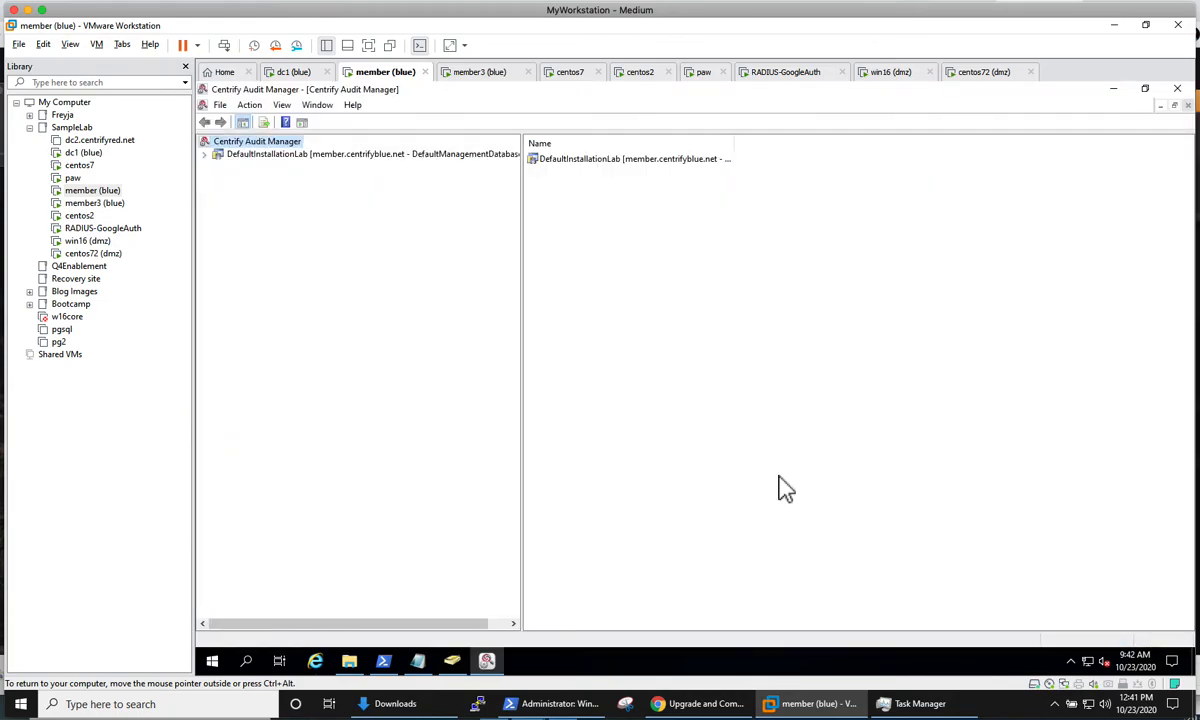
# Step: Expand the DefaultInstallationLab installation in the Audit Manager tree and dismiss the license usage warning
pyautogui.click(217, 155)
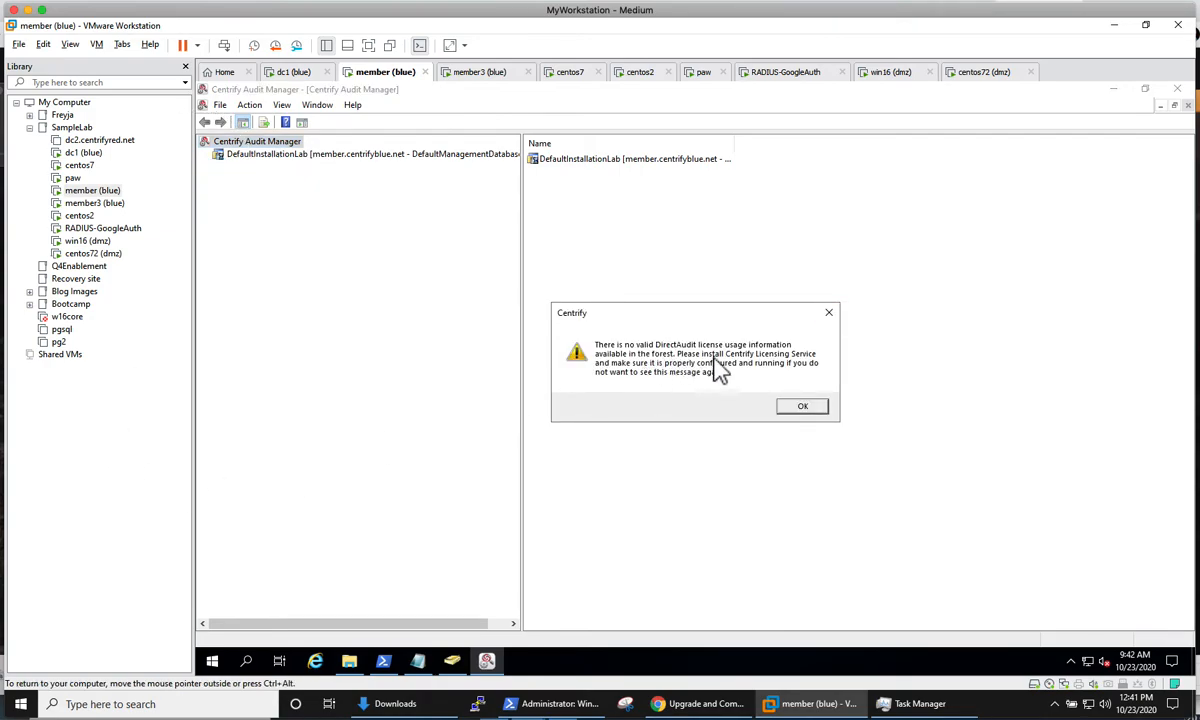
pyautogui.click(806, 409)
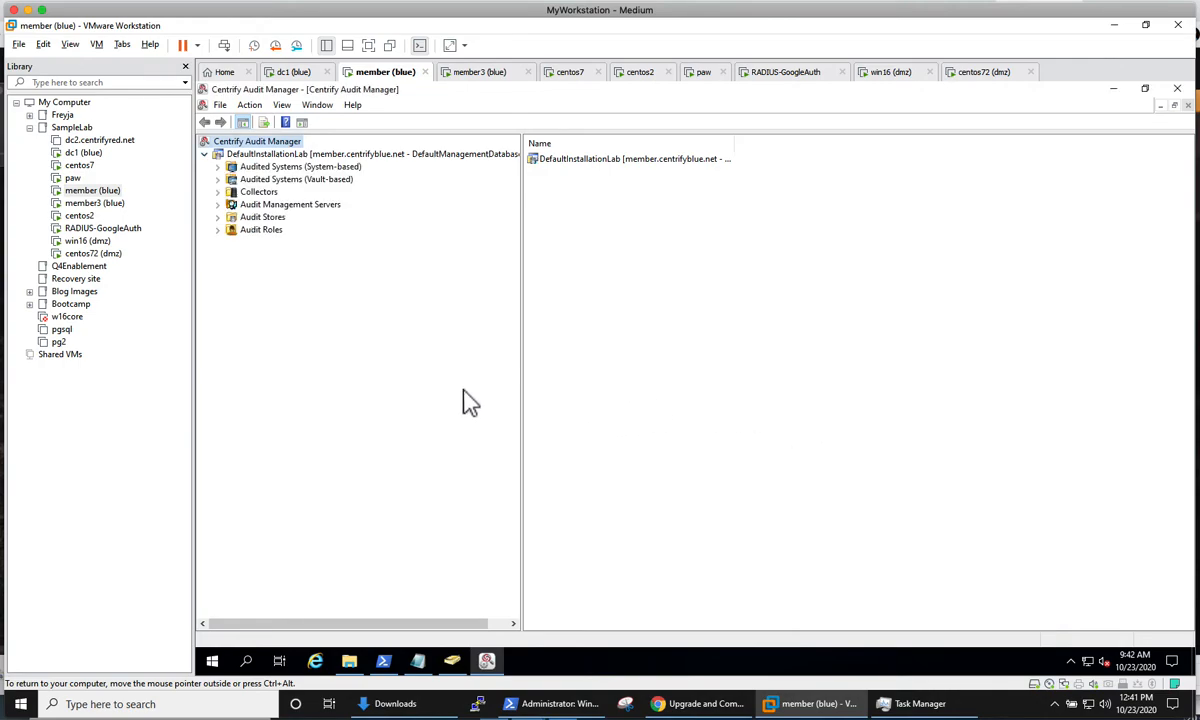
# Step: Search the member server for the licensing tool and the control panel, and minimize Audit Manager
pyautogui.click(246, 662)
pyautogui.write('licensing')
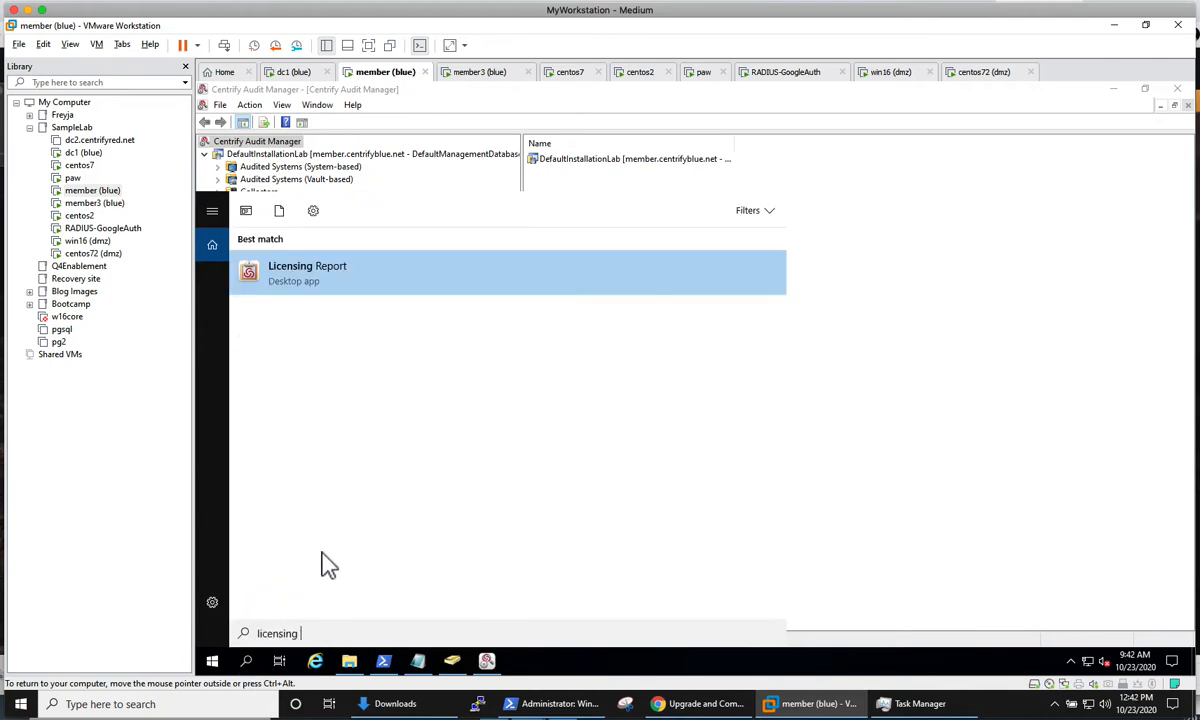
pyautogui.click(248, 660)
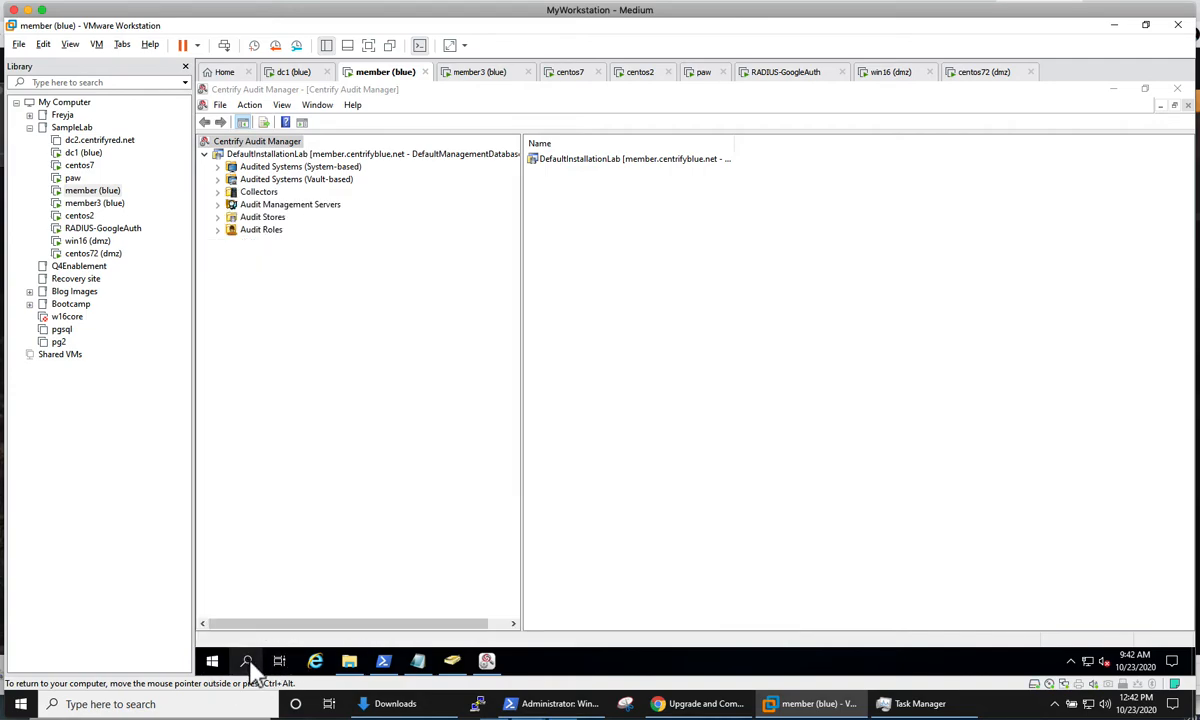
pyautogui.click(246, 660)
pyautogui.write('c')
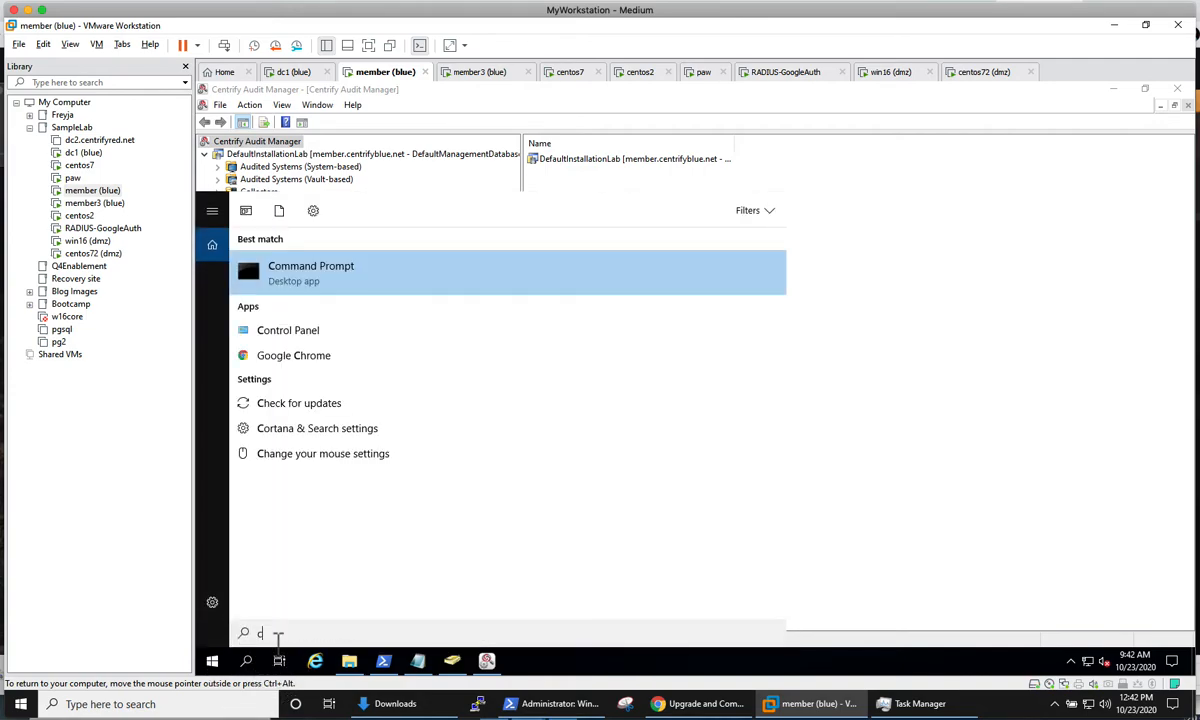
pyautogui.write('ontrol p')
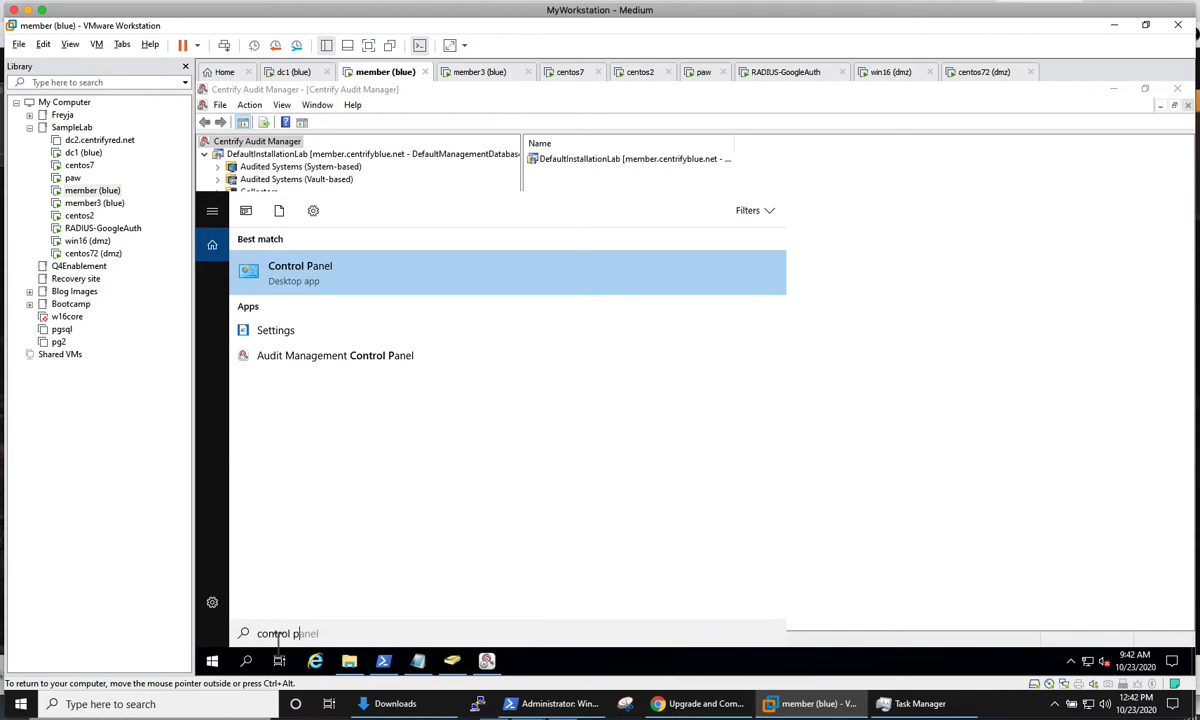
pyautogui.write('anel')
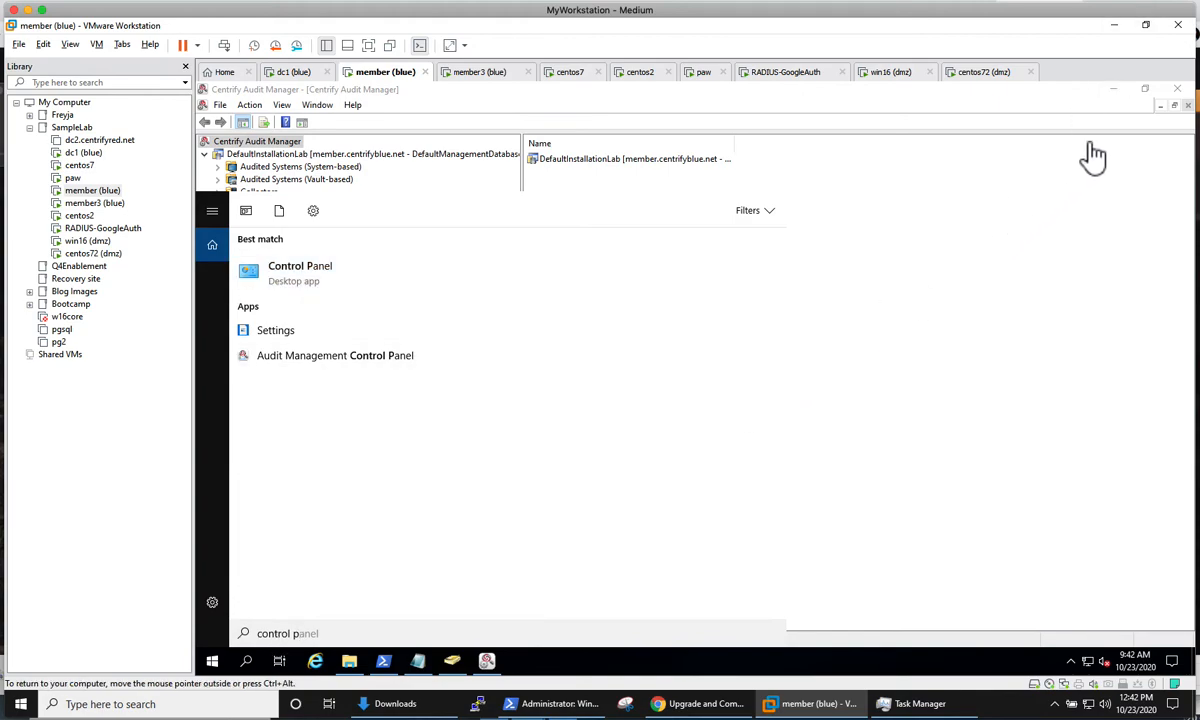
pyautogui.click(1120, 89)
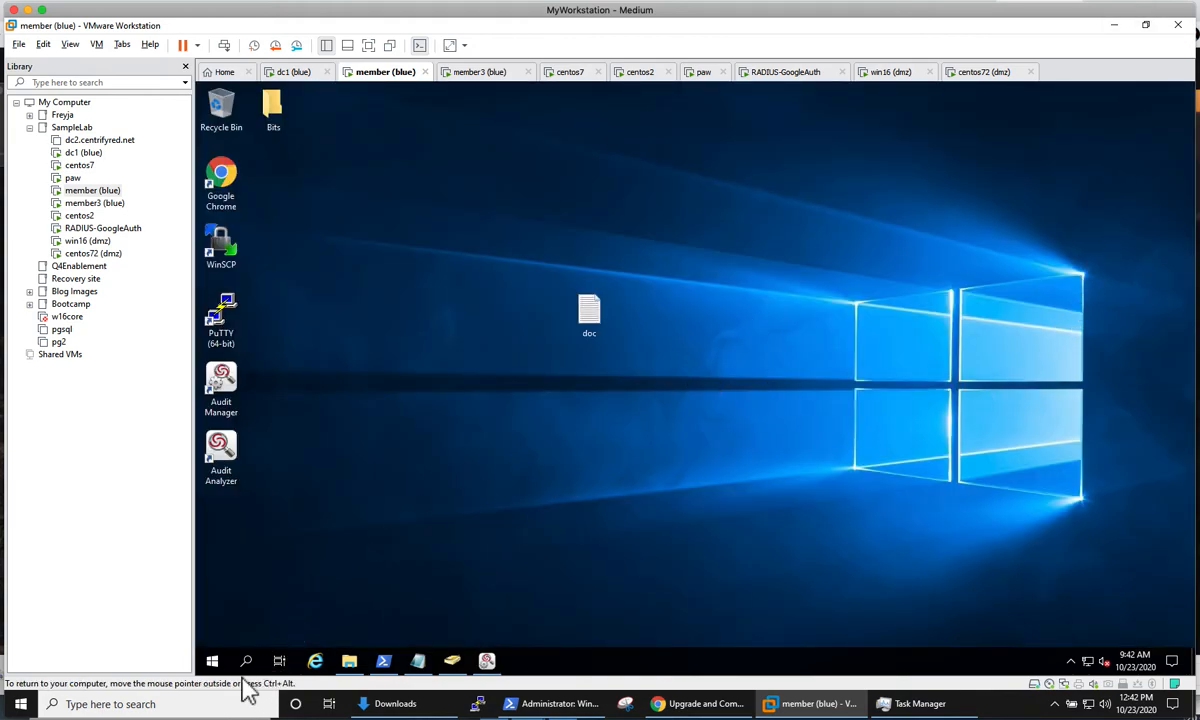
# Step: Check the Centrify folder under Program Files on Local Disk (C:) for an installed licensing component
pyautogui.click(349, 658)
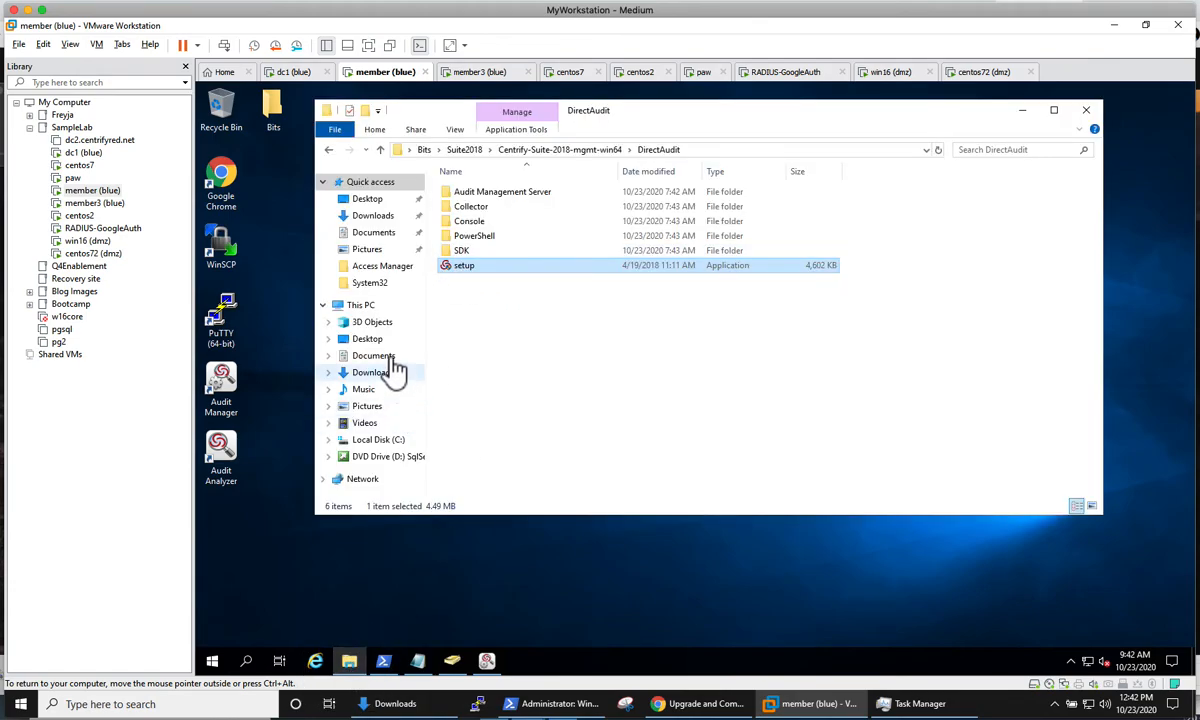
pyautogui.click(380, 440)
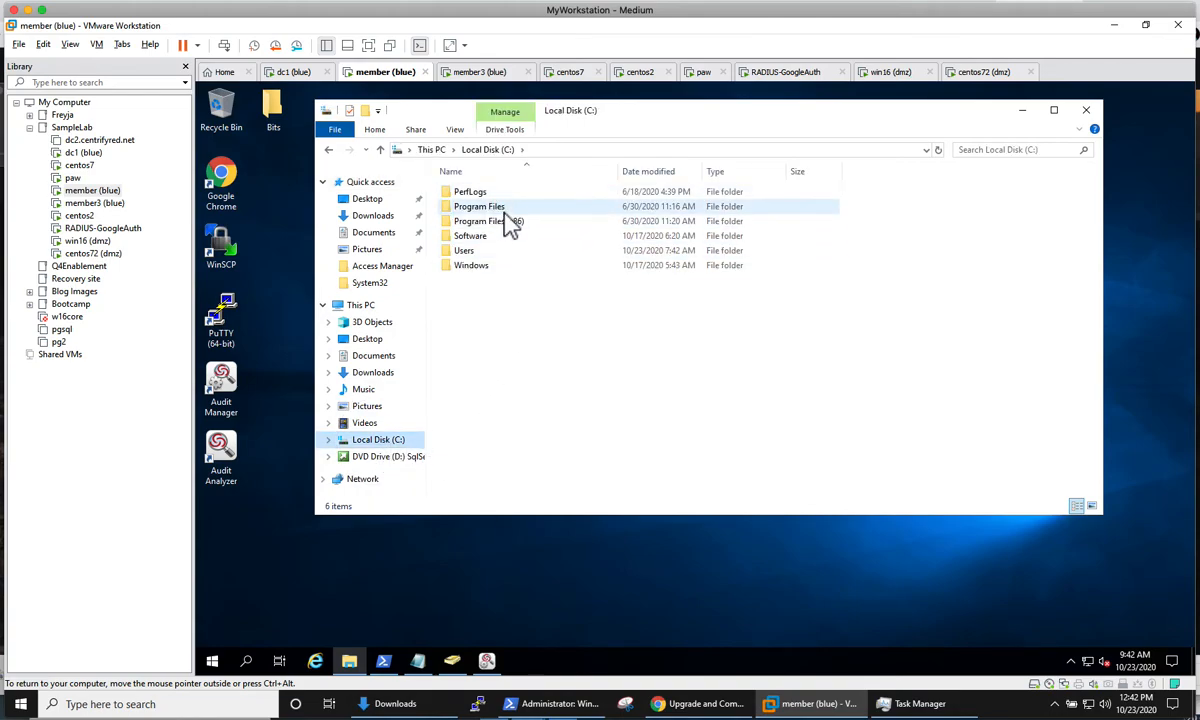
pyautogui.doubleClick(490, 206)
pyautogui.doubleClick(488, 193)
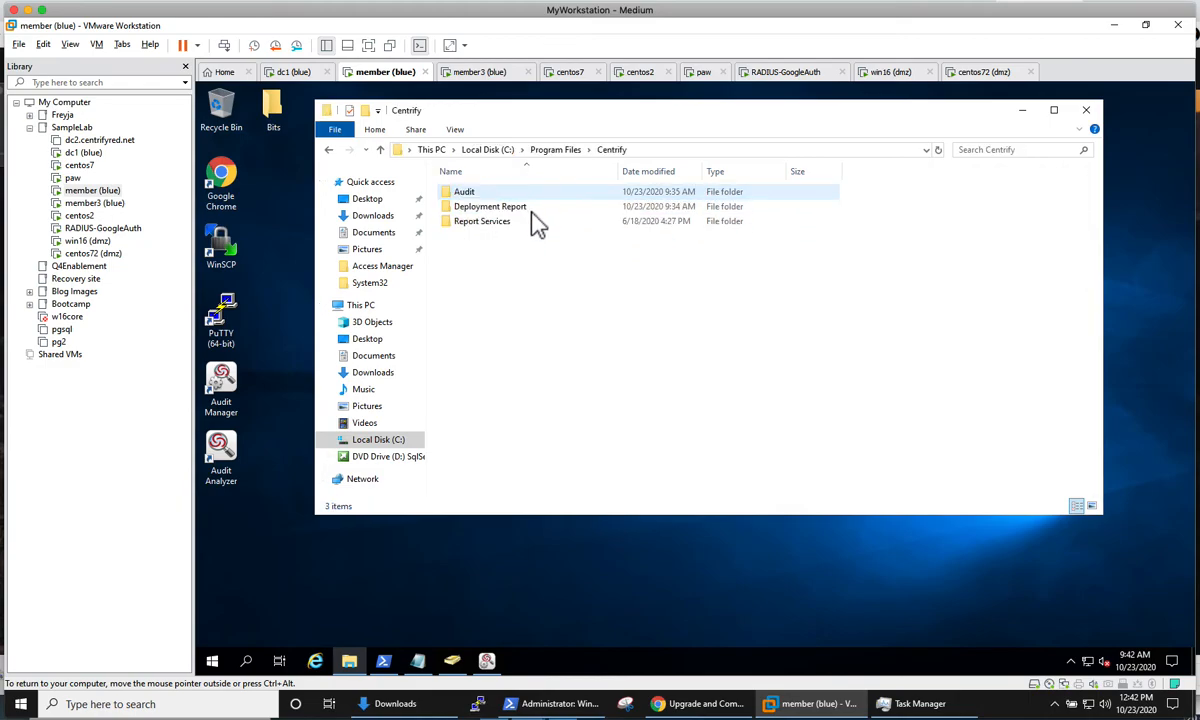
pyautogui.click(486, 222)
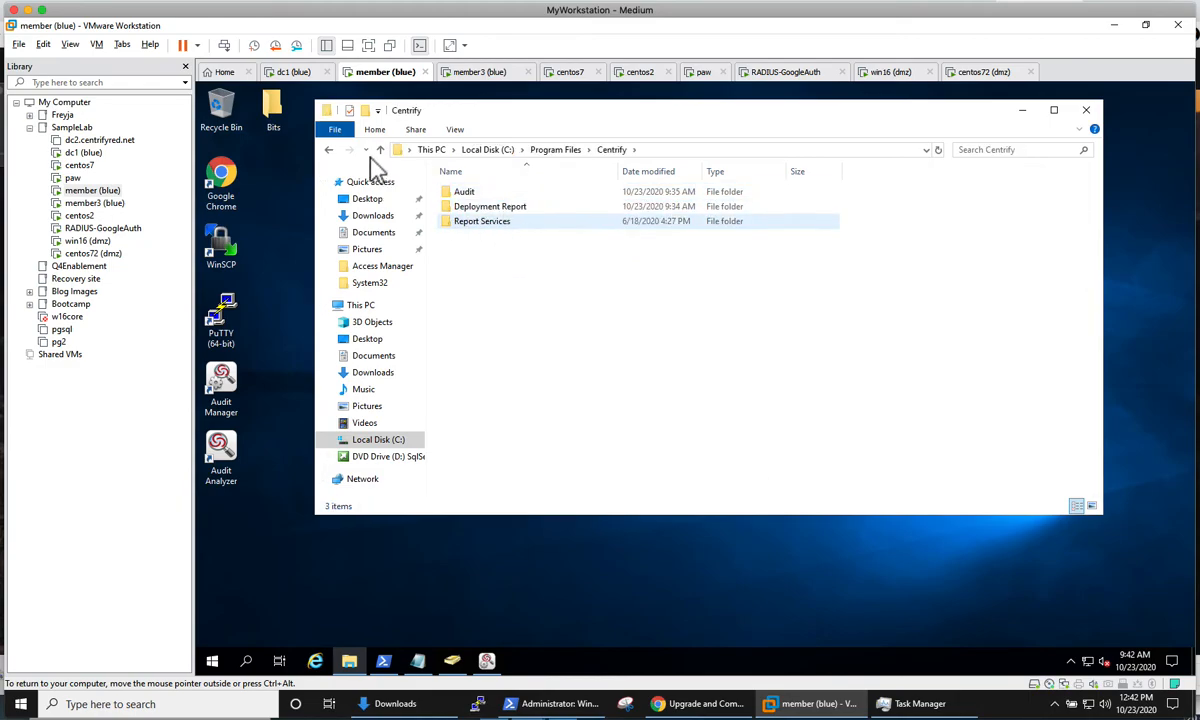
pyautogui.click(330, 150)
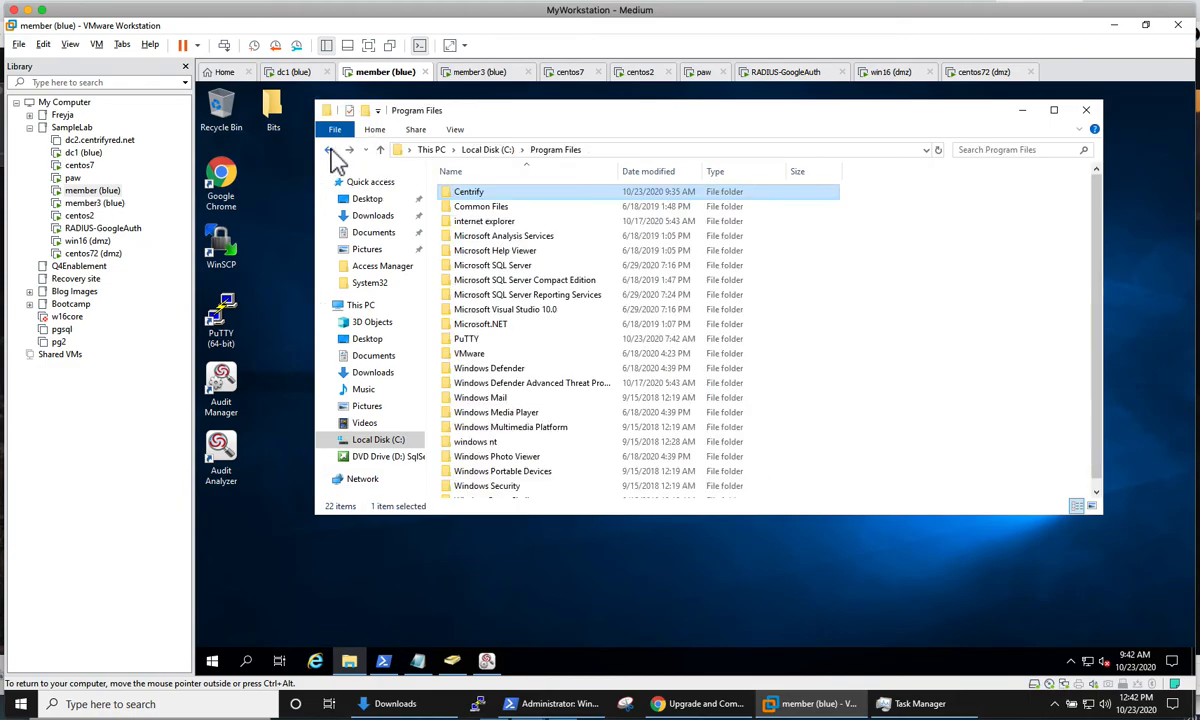
# Step: Open the LicensingService folder inside Bits > Suite2018 > Centrify-Suite-2018-mgmt-win64
pyautogui.click(352, 652)
pyautogui.doubleClick(272, 102)
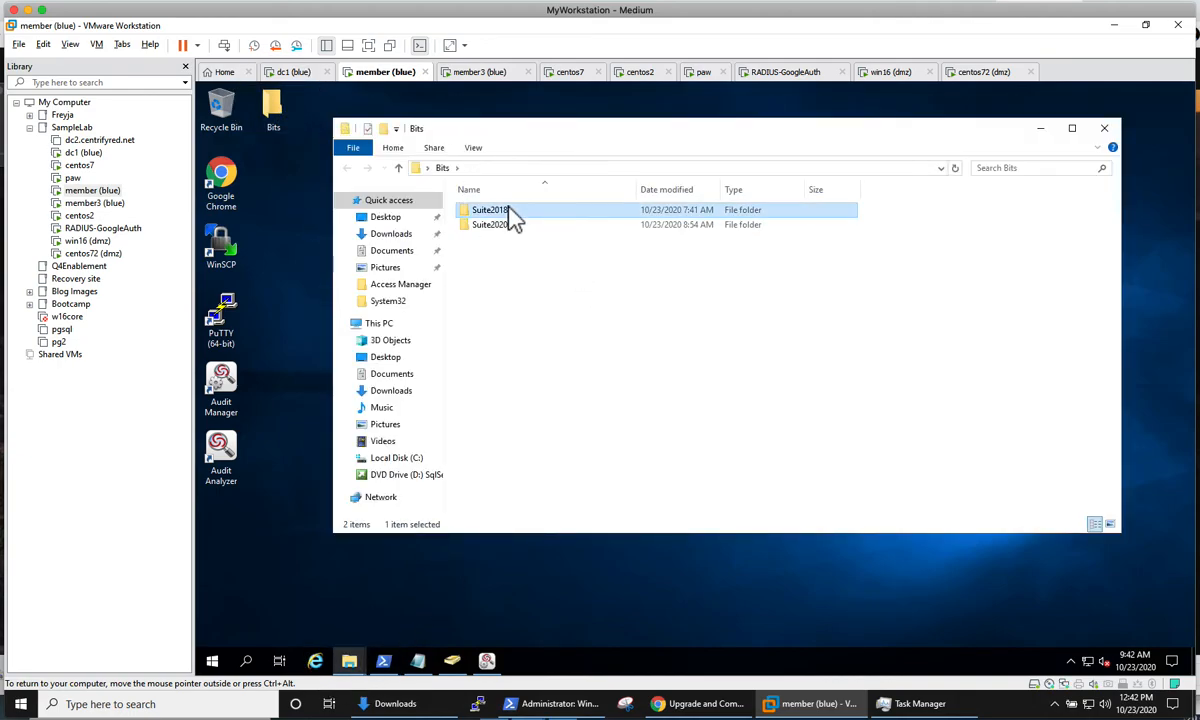
pyautogui.doubleClick(513, 214)
pyautogui.doubleClick(561, 214)
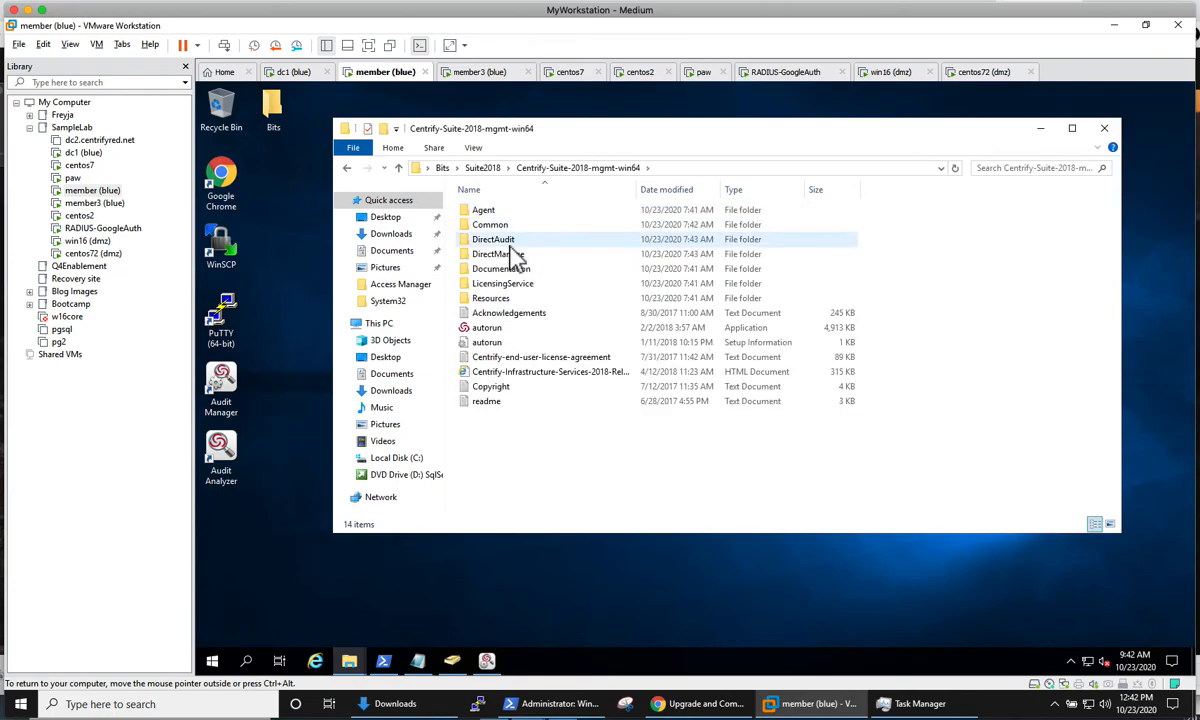
pyautogui.click(512, 286)
pyautogui.doubleClick(510, 286)
# Step: Install Centrify Licensing Service 5.5.0.159 in the default folder, accepting the license agreement and allowing the elevation request, and minimize the installer folder
pyautogui.doubleClick(535, 226)
pyautogui.click(765, 481)
pyautogui.click(645, 449)
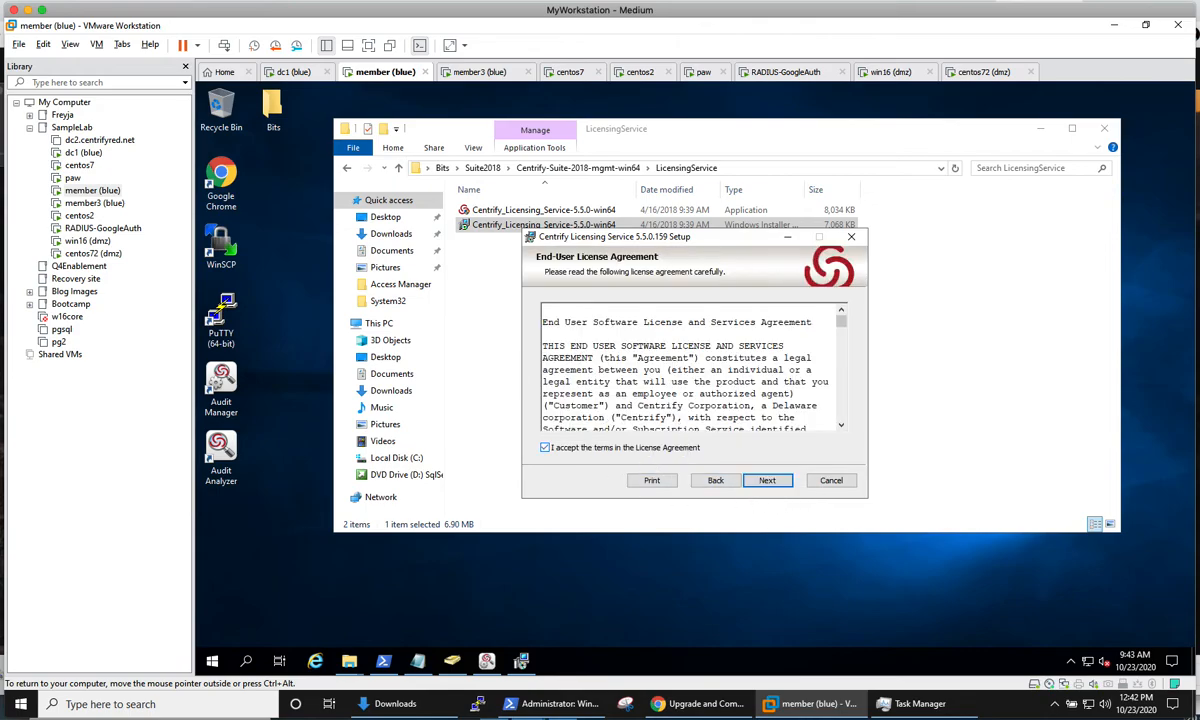
pyautogui.click(767, 482)
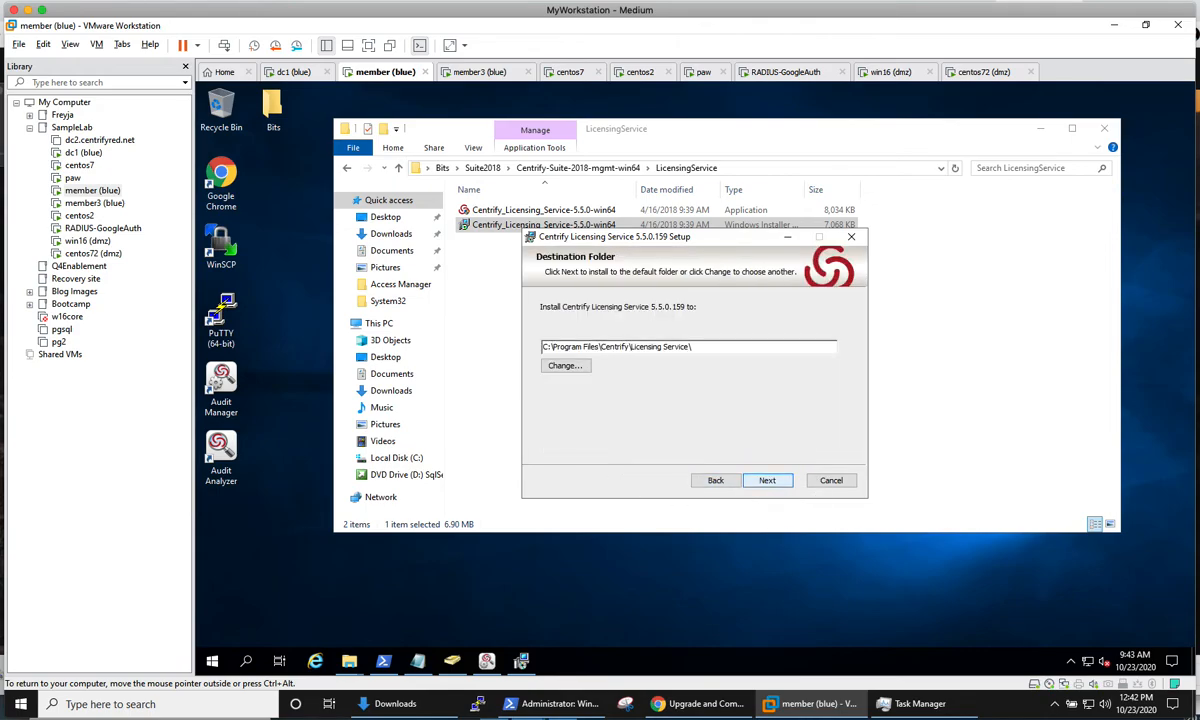
pyautogui.click(767, 482)
pyautogui.click(776, 484)
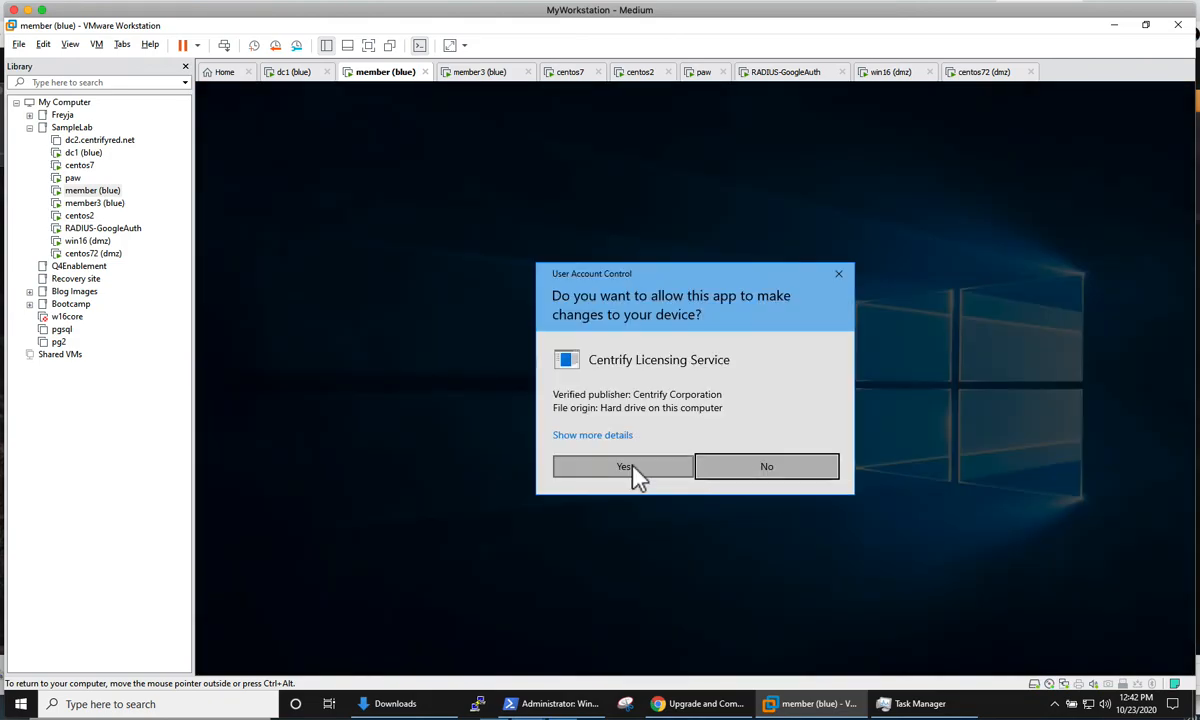
pyautogui.click(633, 469)
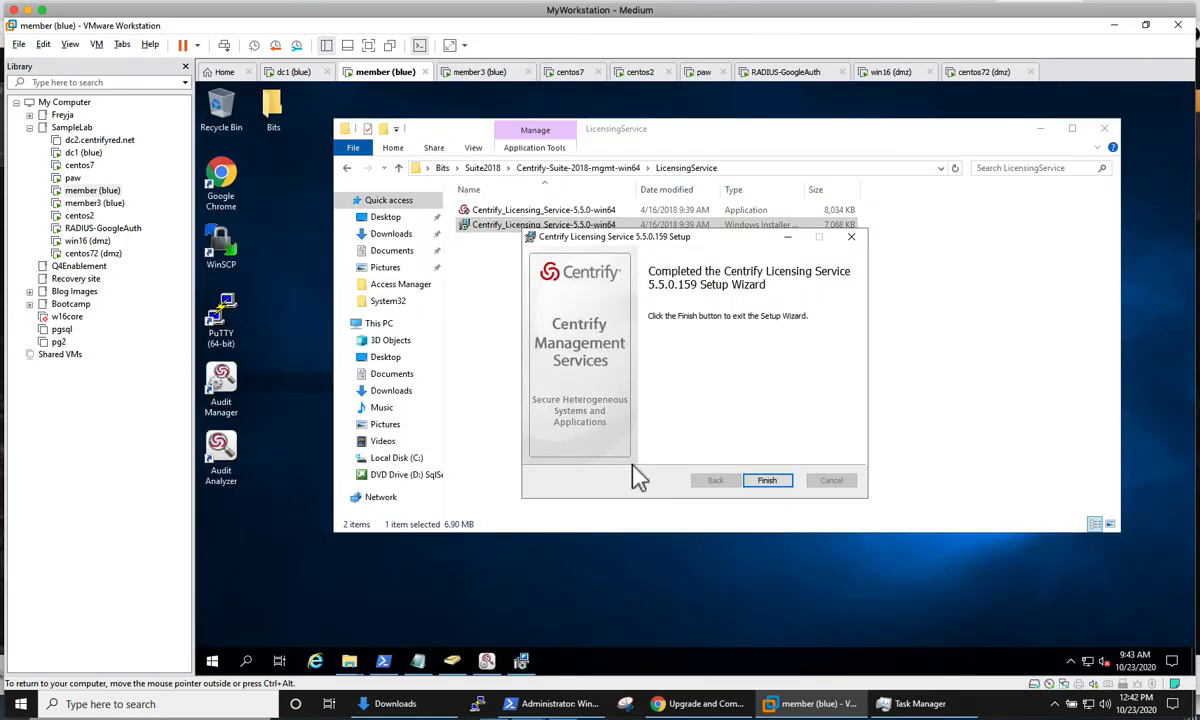
pyautogui.click(767, 482)
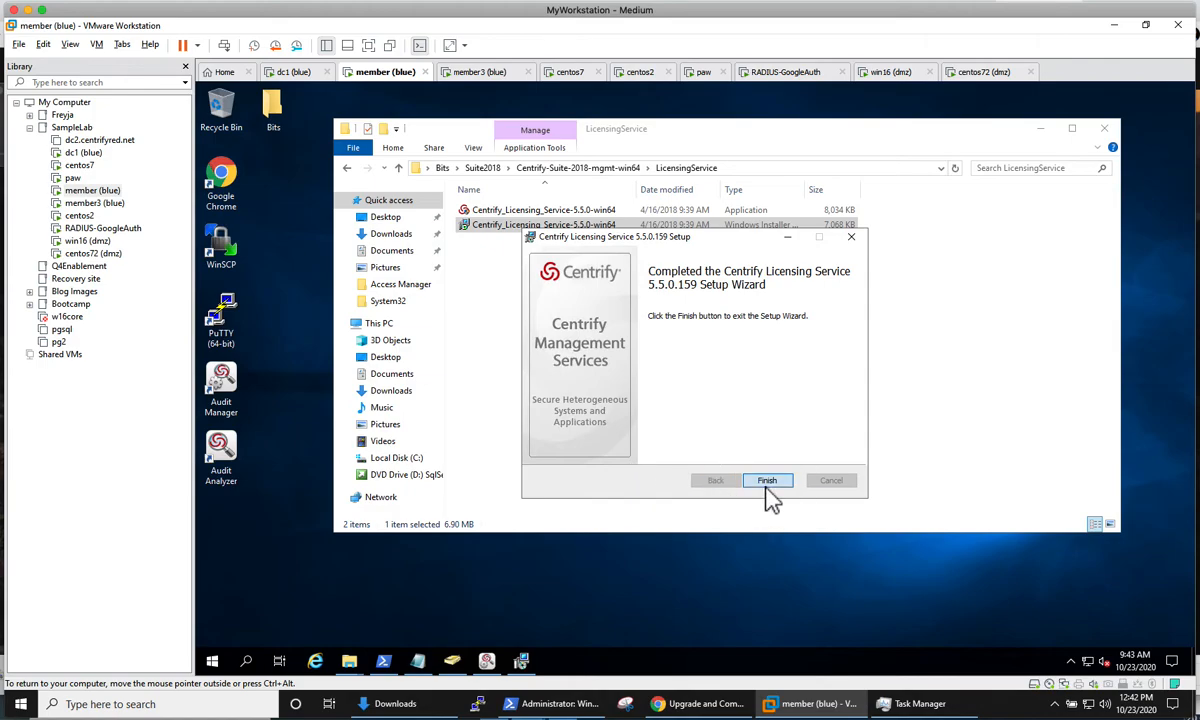
pyautogui.click(1041, 130)
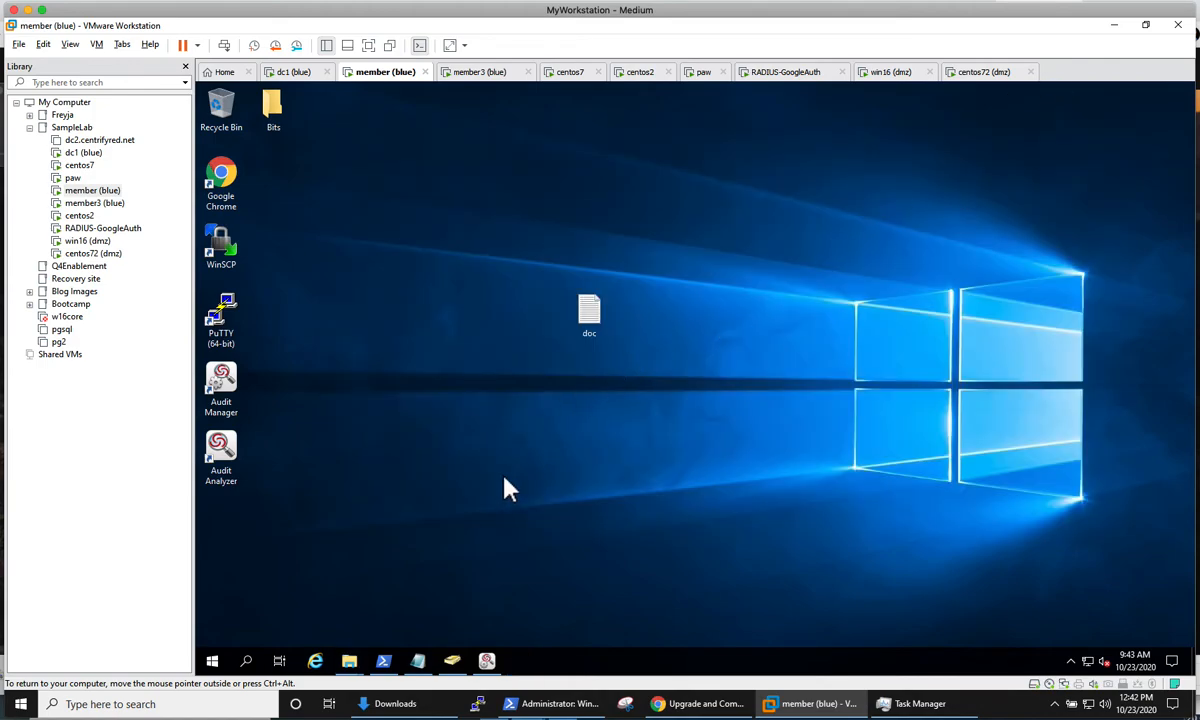
# Step: Open the Centrify Licensing Service Control Panel with elevation allowed and refresh the DirectAudit deployment license usage
pyautogui.click(246, 660)
pyautogui.write('contr')
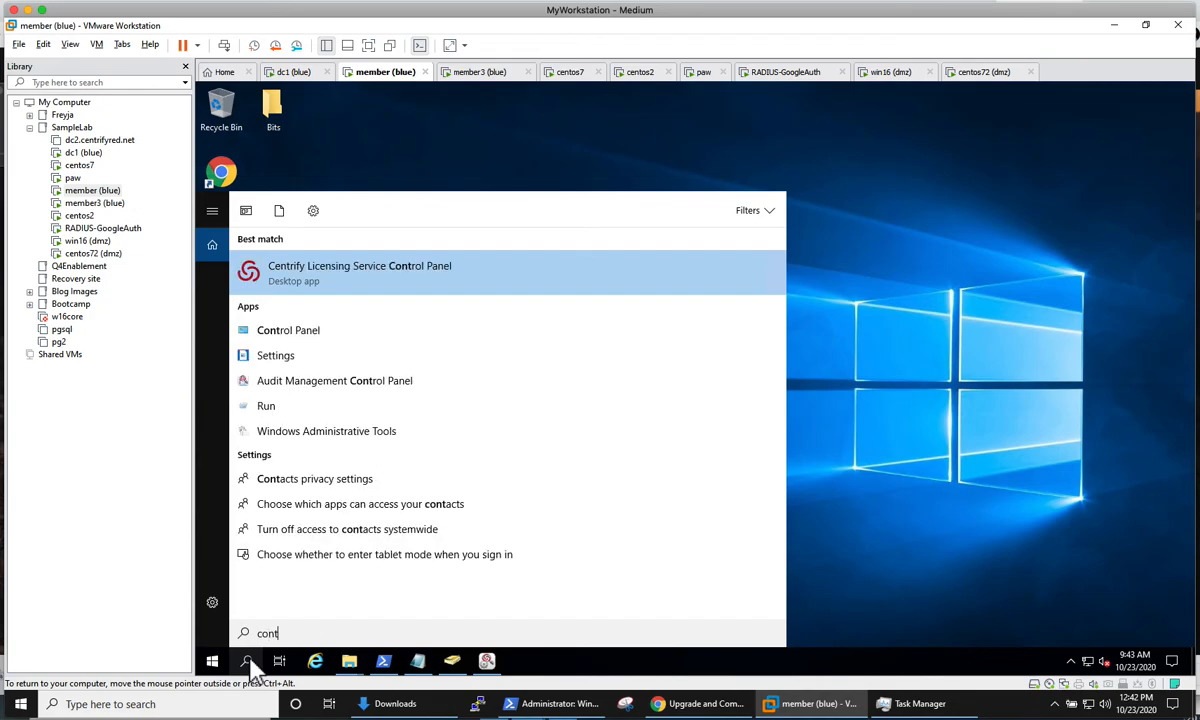
pyautogui.click(316, 288)
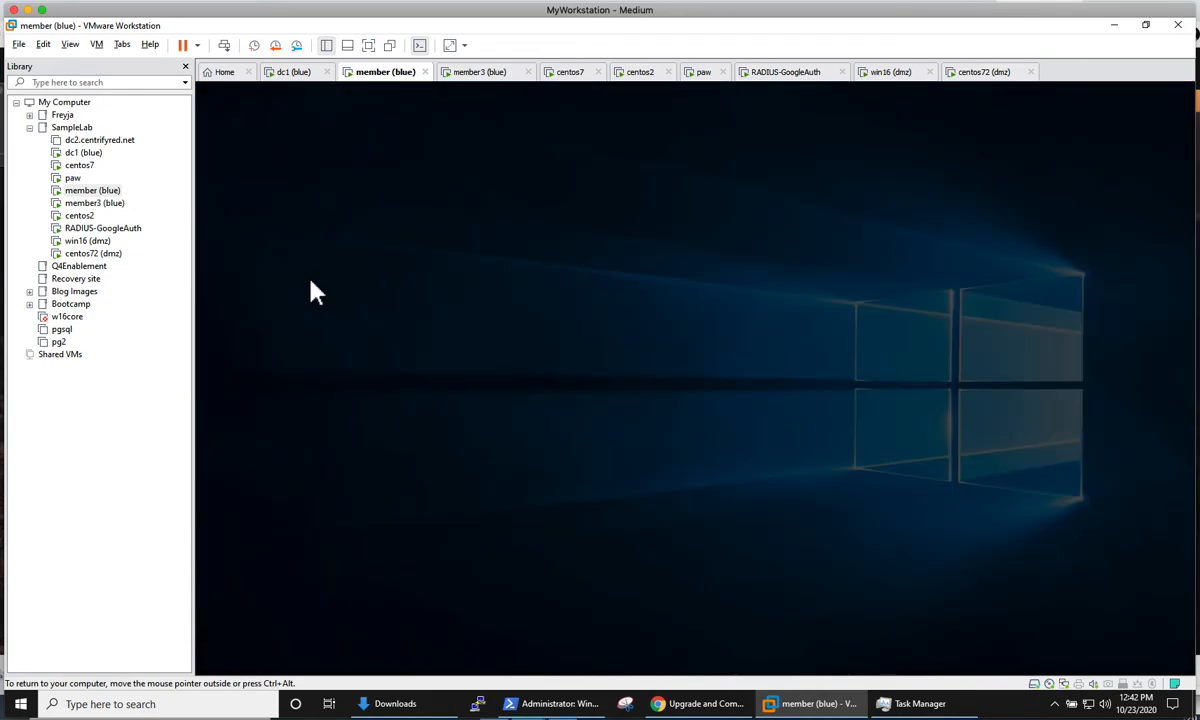
pyautogui.click(590, 470)
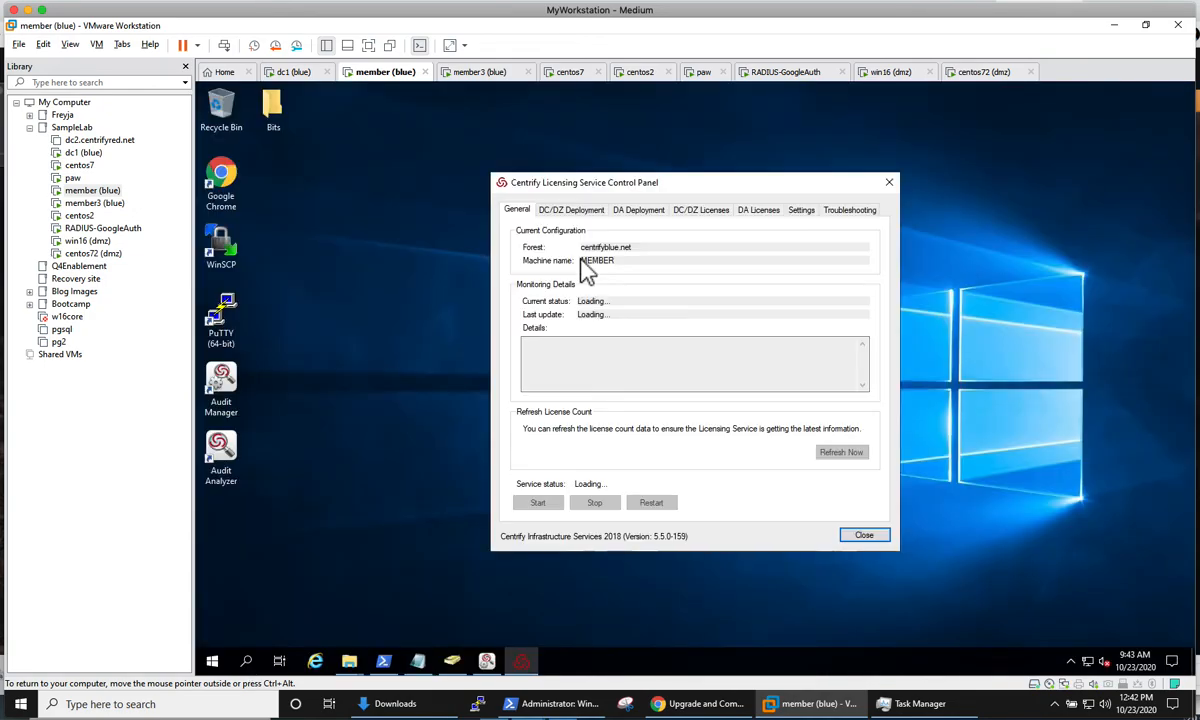
pyautogui.click(647, 212)
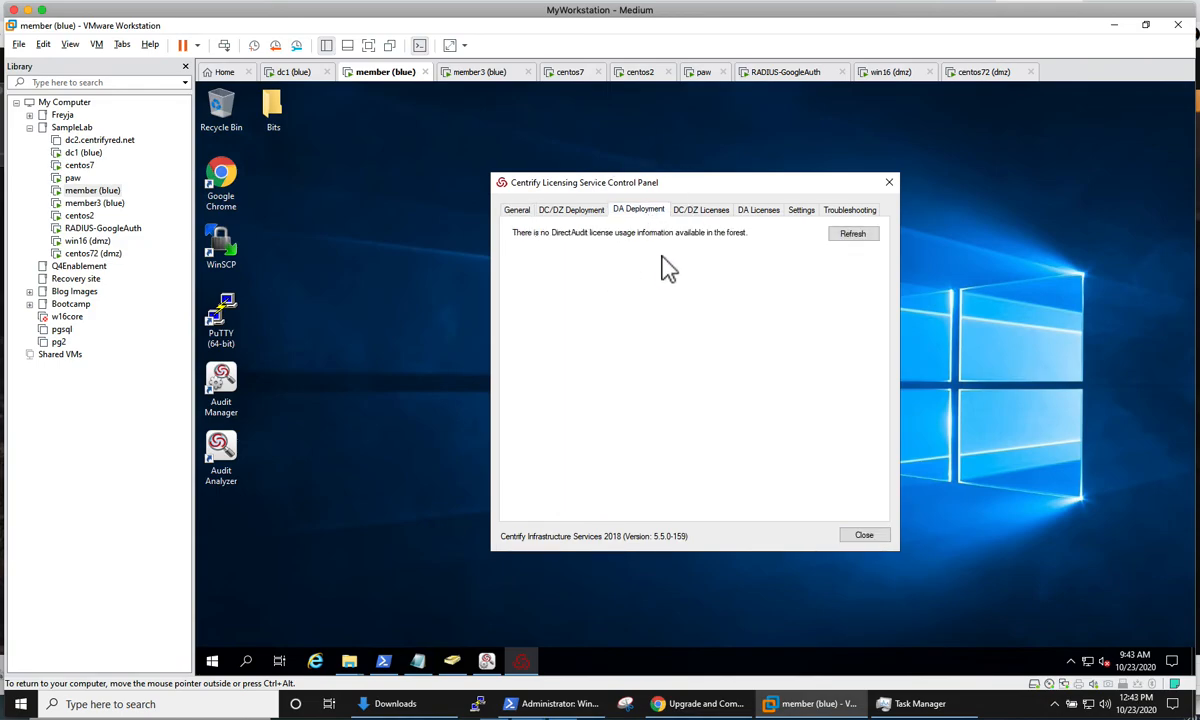
pyautogui.click(853, 235)
# Step: Open the Windows Services console and examine the Centrify services in the list
pyautogui.rightClick(212, 661)
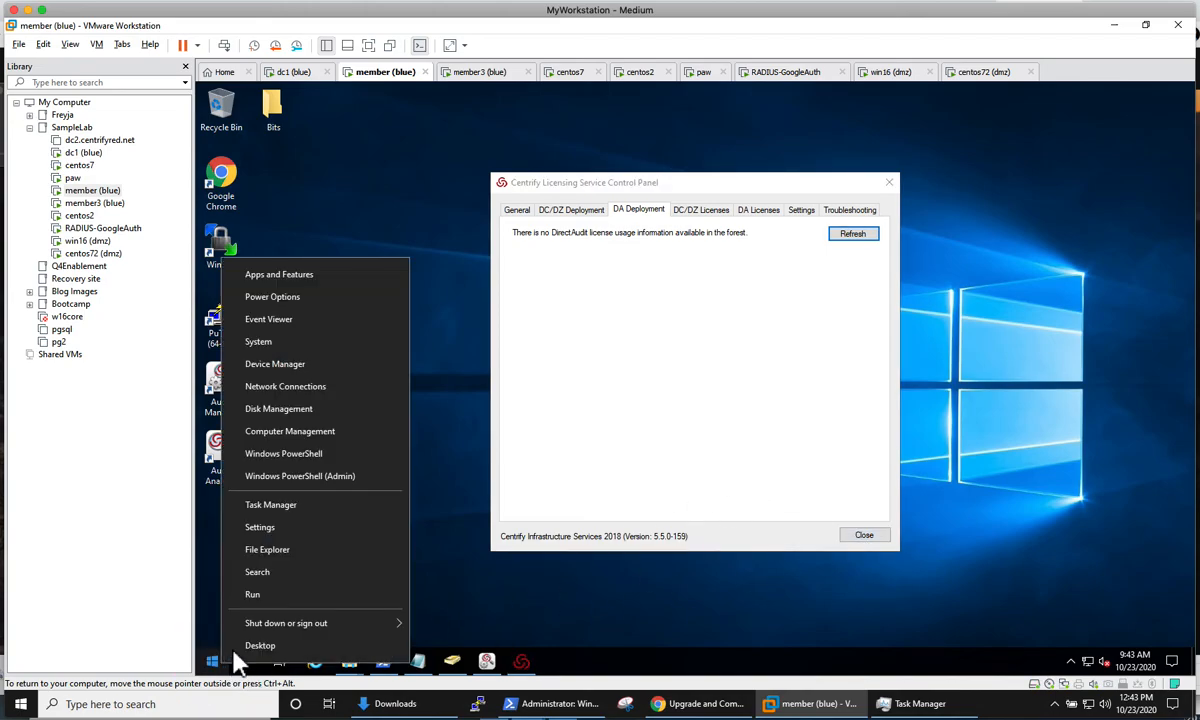
pyautogui.click(248, 556)
pyautogui.write('services.msc')
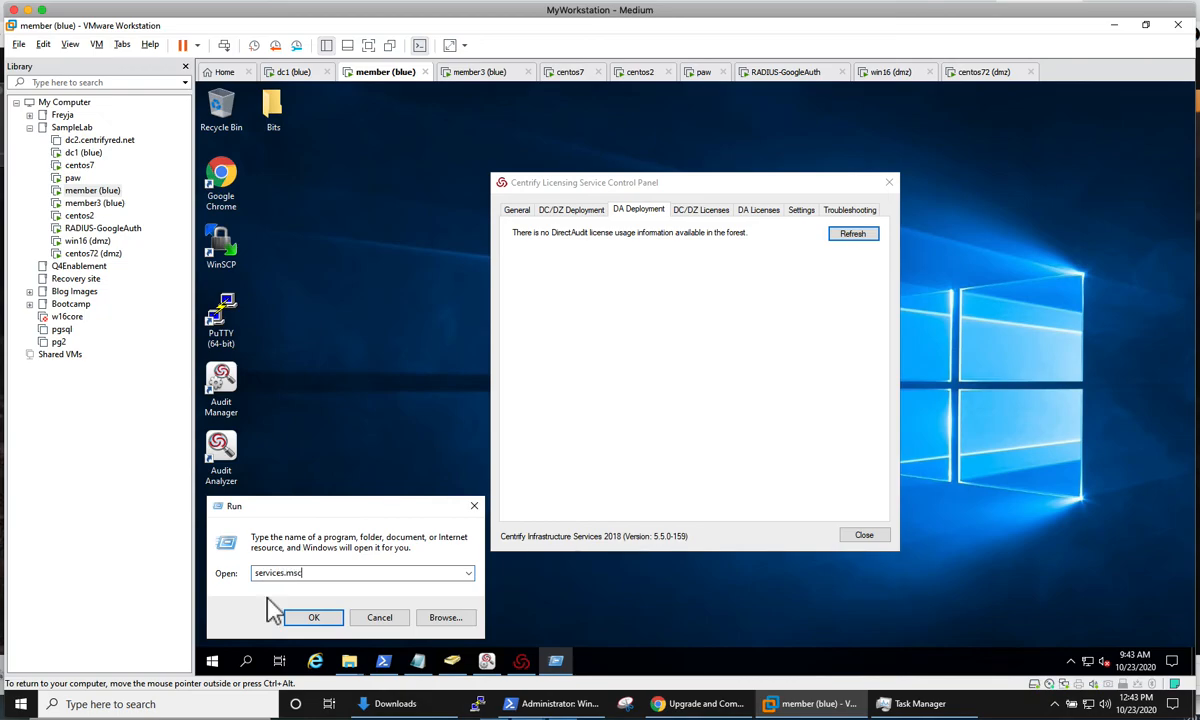
pyautogui.press('Return')
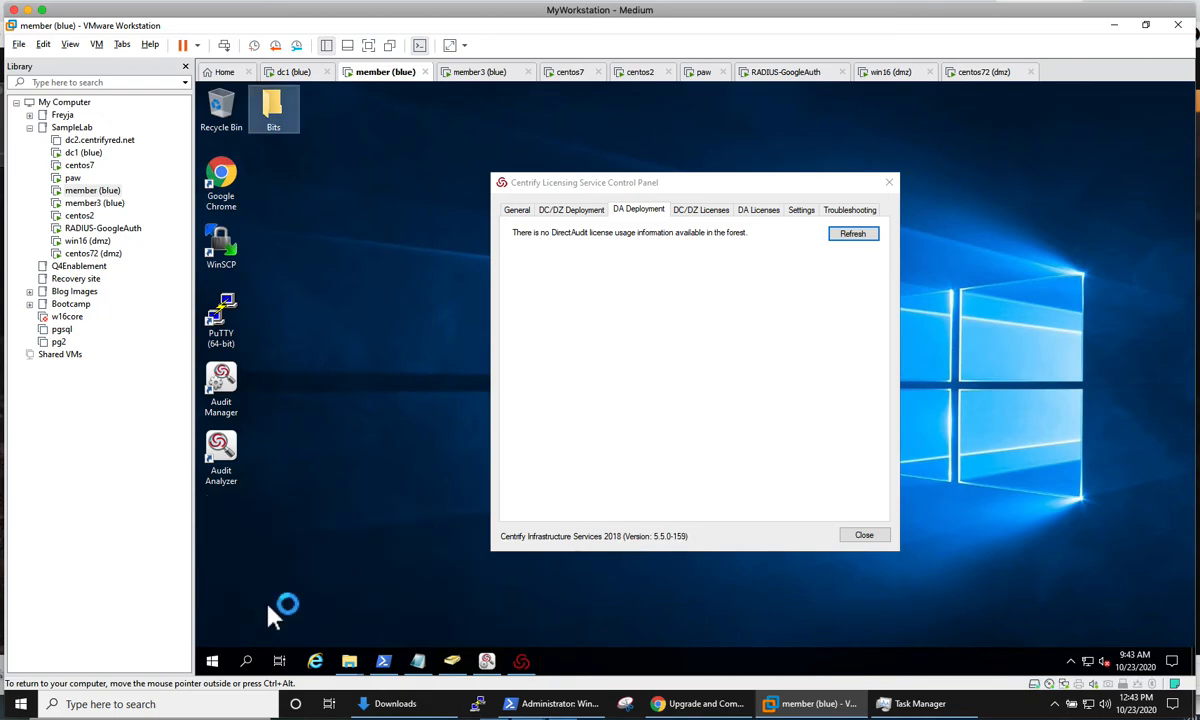
pyautogui.click(583, 331)
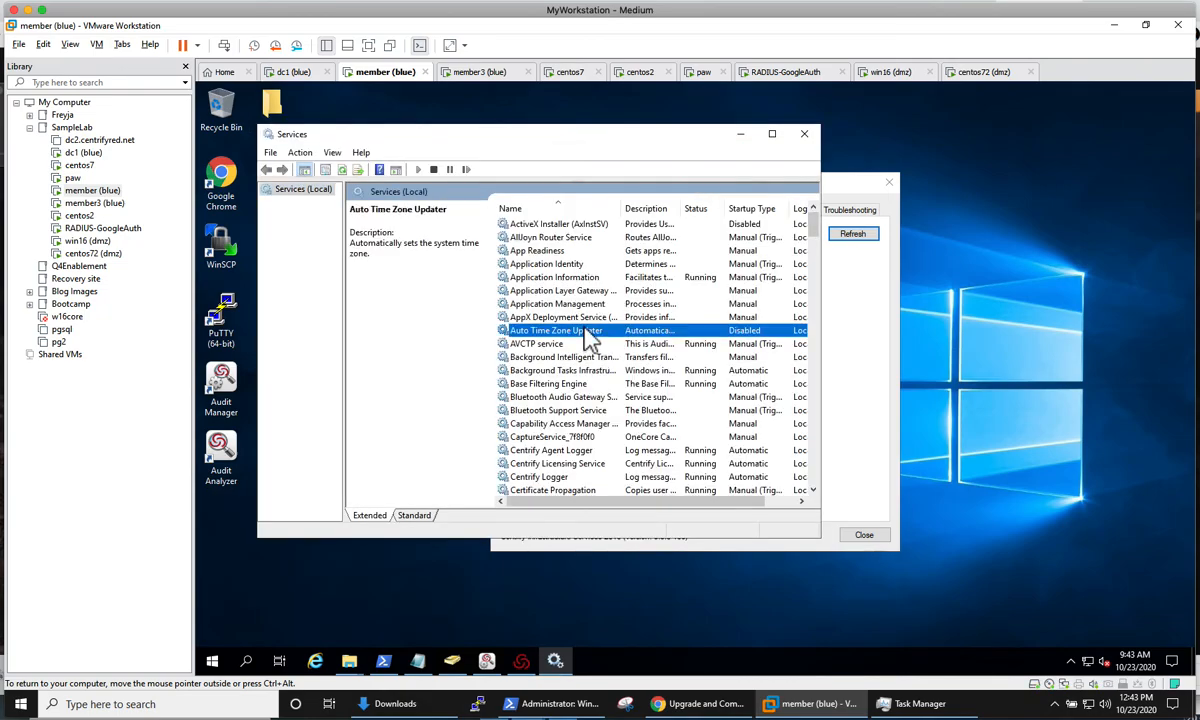
pyautogui.write('ce')
pyautogui.scroll(-2, 583, 331)
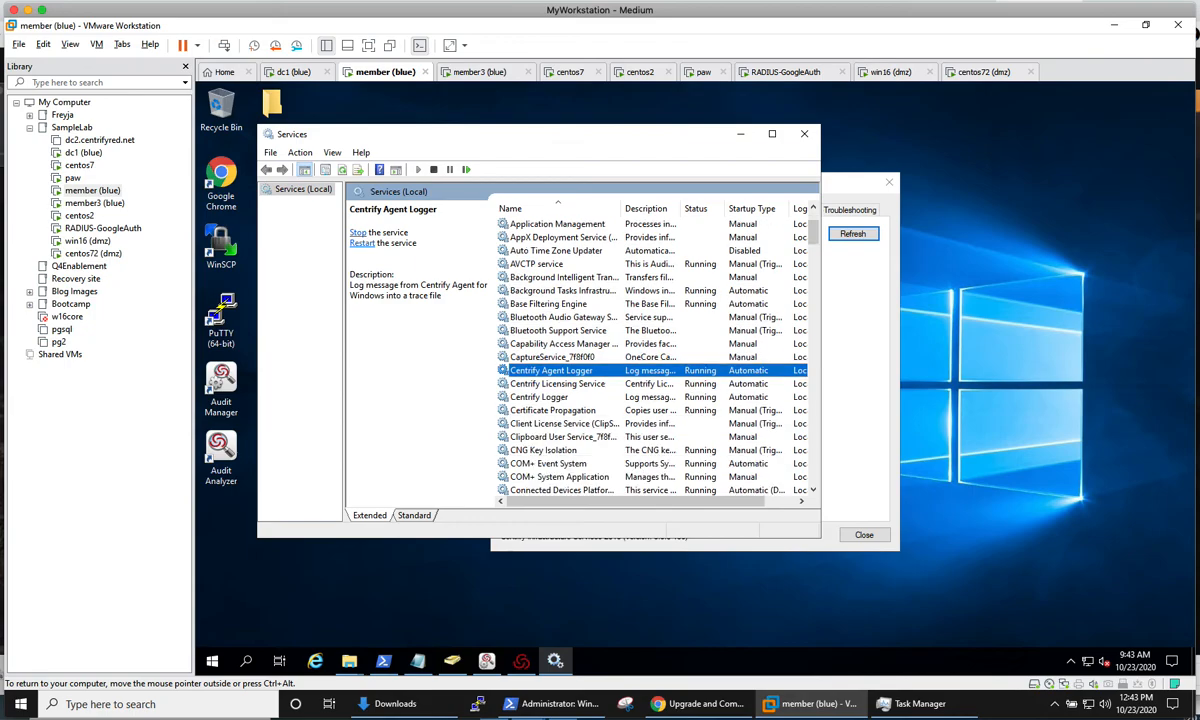
pyautogui.scroll(-4, 583, 331)
pyautogui.scroll(1, 583, 331)
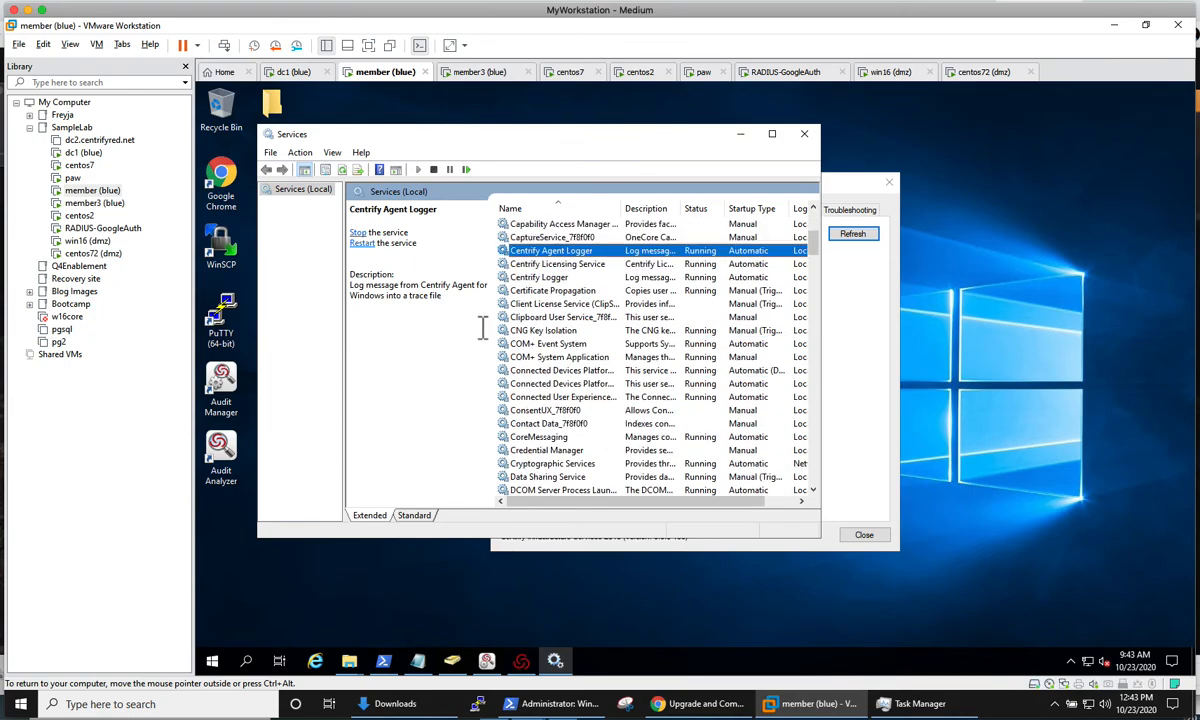
pyautogui.scroll(2, 520, 295)
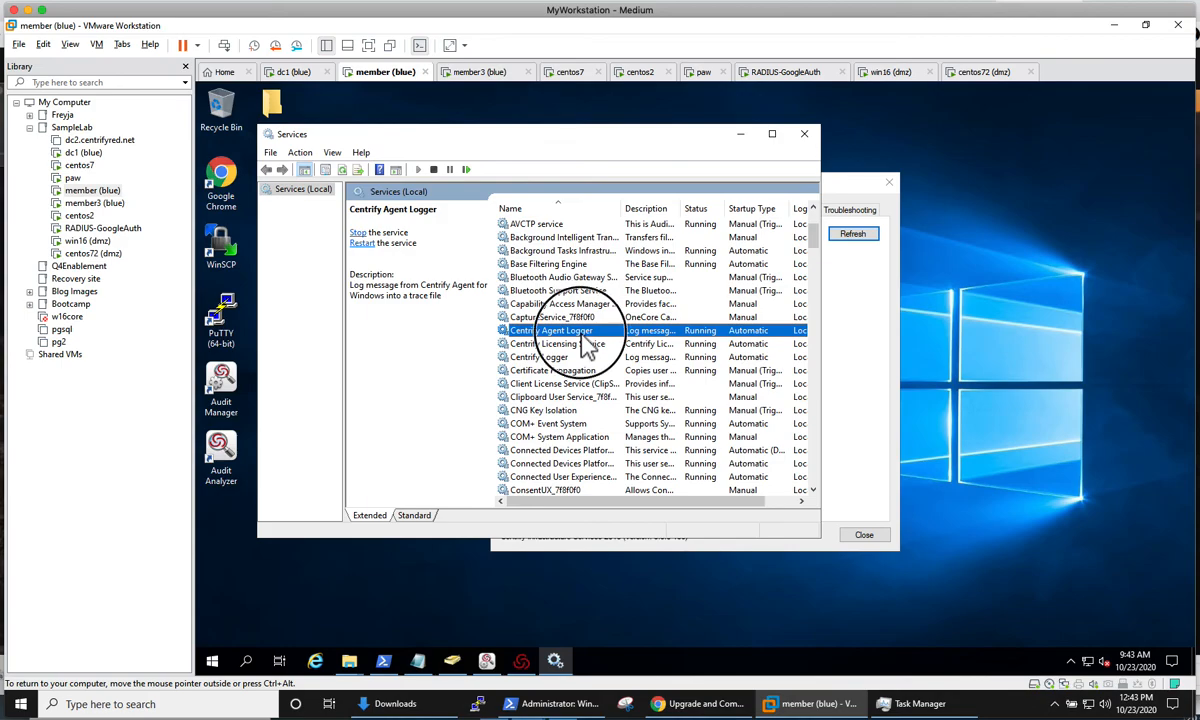
# Step: Stop and start the DirectAudit Audit Management service, and close the Centrify Licensing Service Control Panel
pyautogui.press('d')
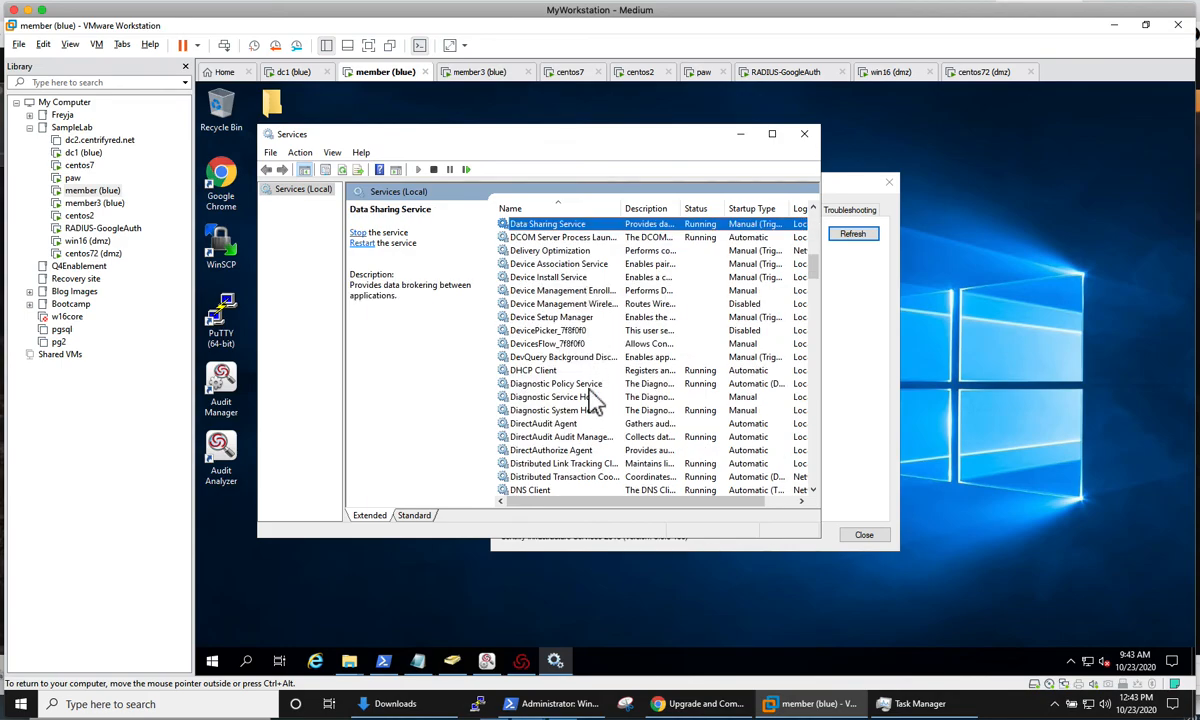
pyautogui.click(580, 440)
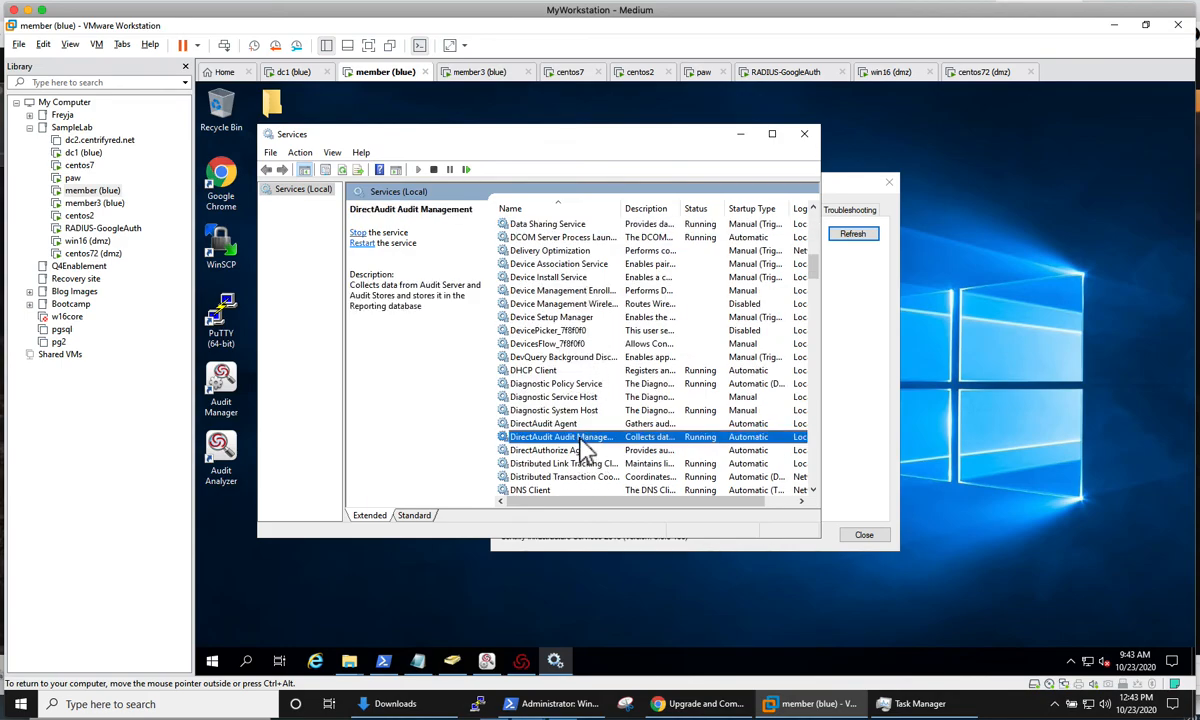
pyautogui.click(435, 170)
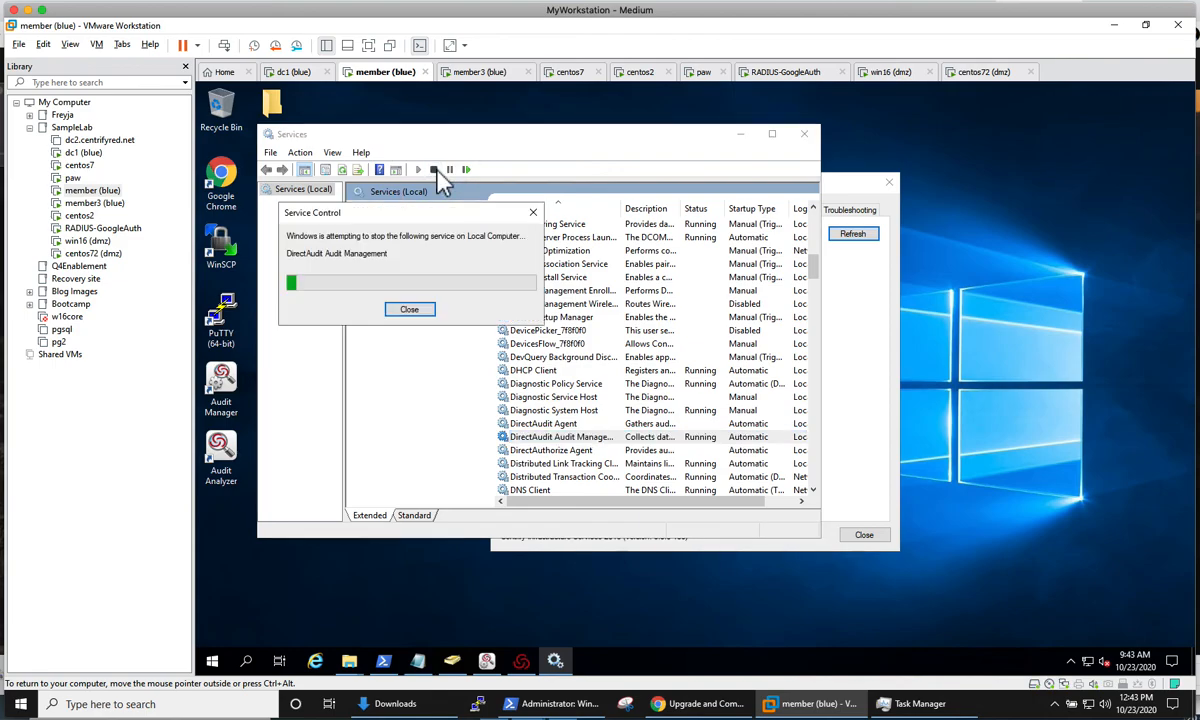
pyautogui.click(420, 170)
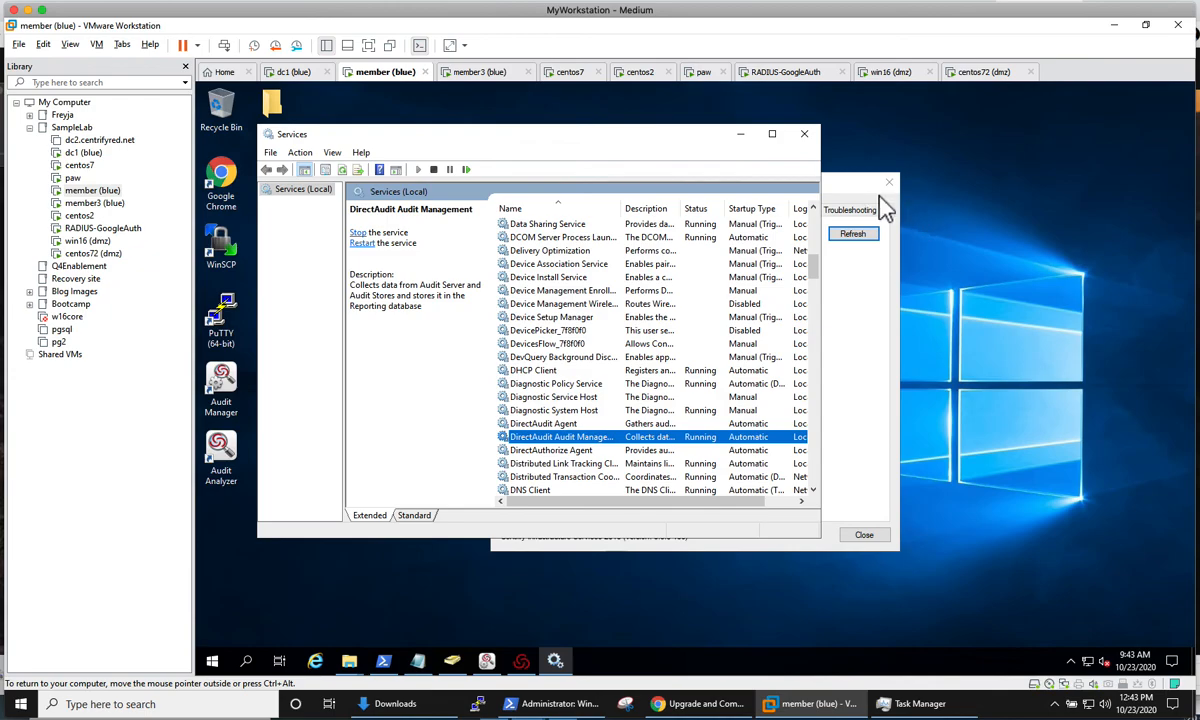
pyautogui.click(832, 195)
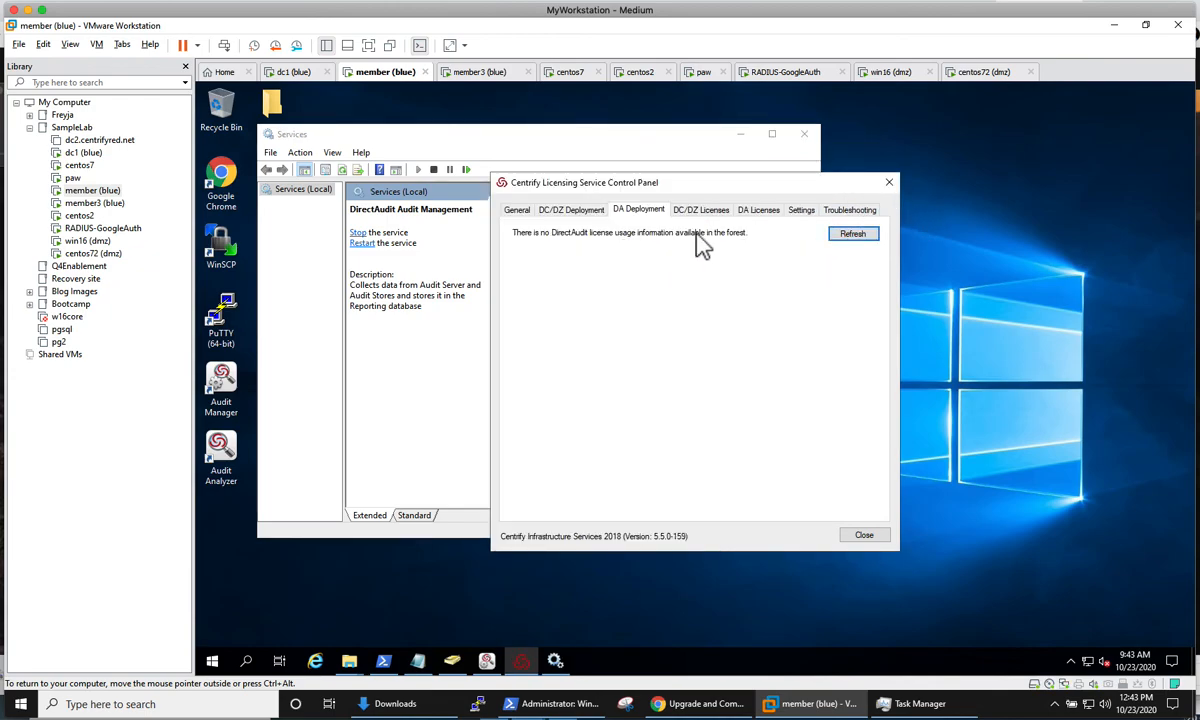
pyautogui.click(889, 182)
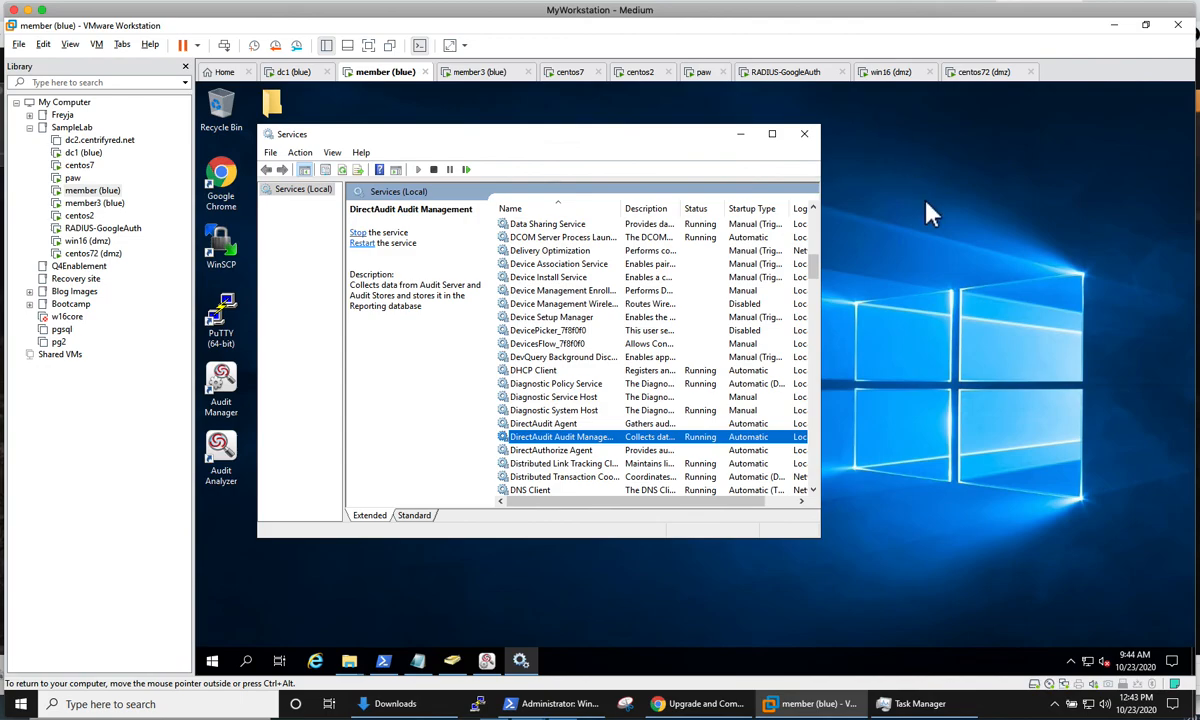